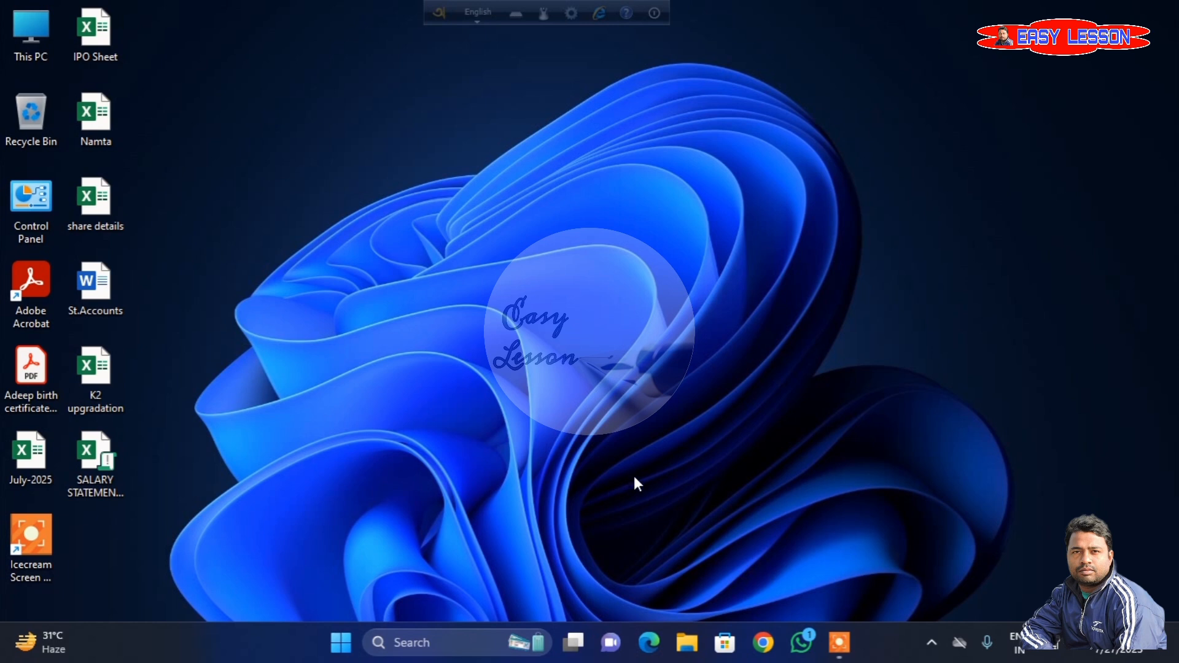
- Open Chrome, search for efiling, and go to the login page of the Income Tax Department portal
{"action": "left_click", "coordinate": [763, 642]}
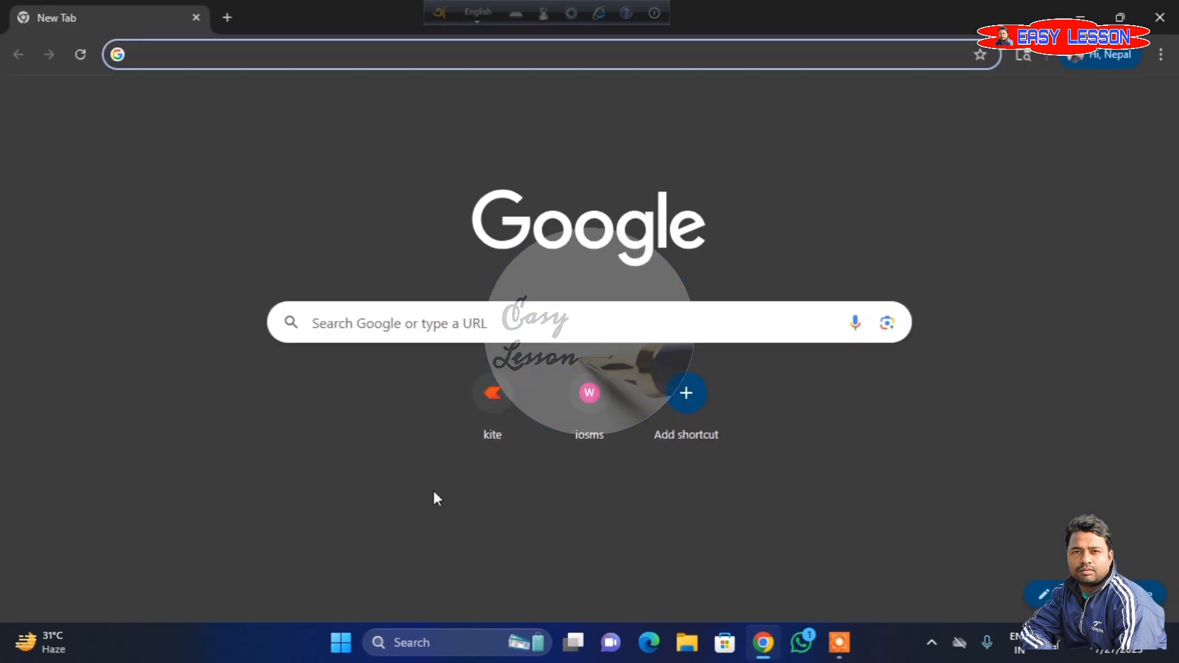
{"action": "left_click", "coordinate": [382, 327]}
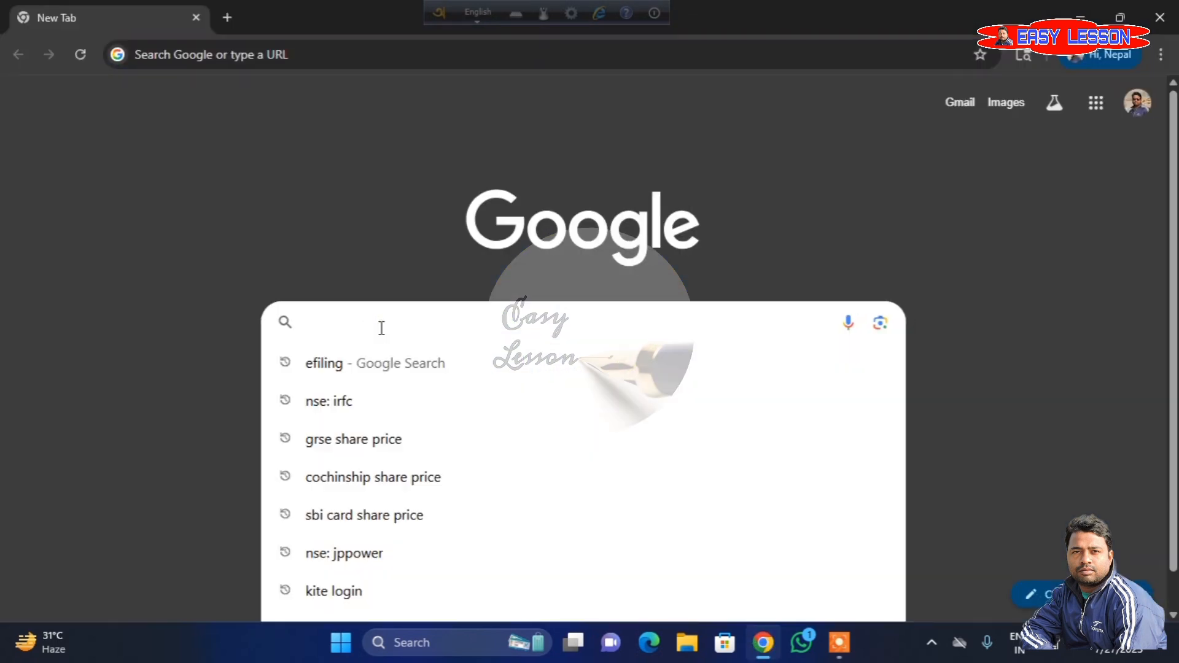
{"action": "left_click", "coordinate": [321, 364]}
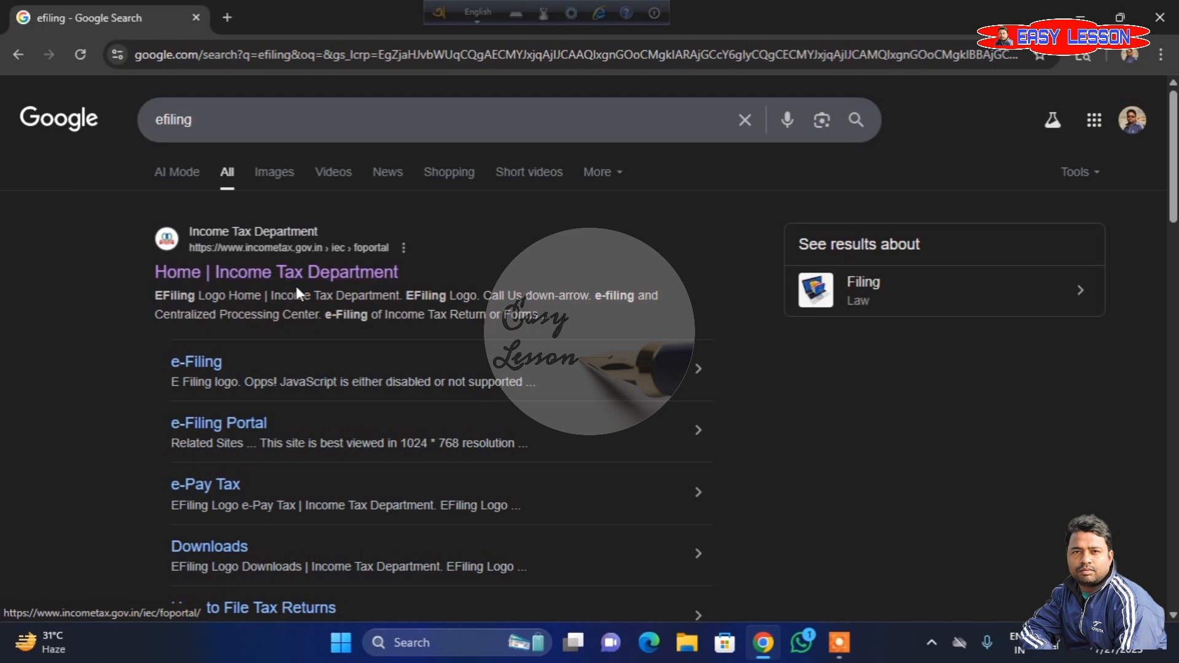
{"action": "left_click", "coordinate": [260, 275]}
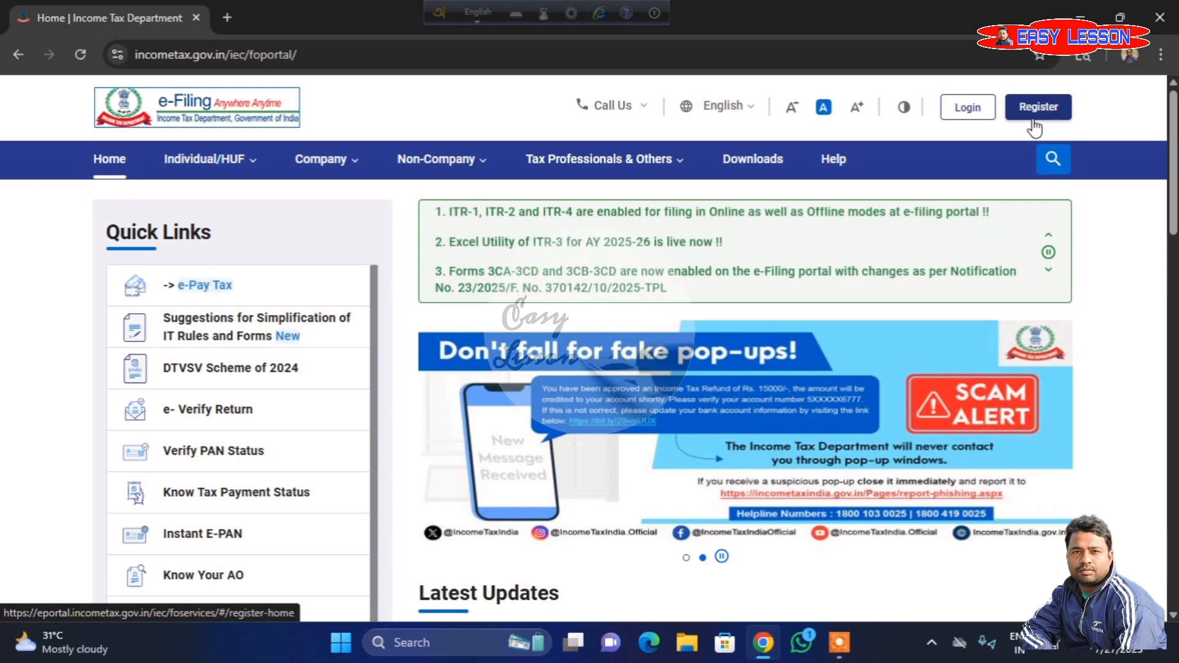
{"action": "left_click", "coordinate": [968, 114]}
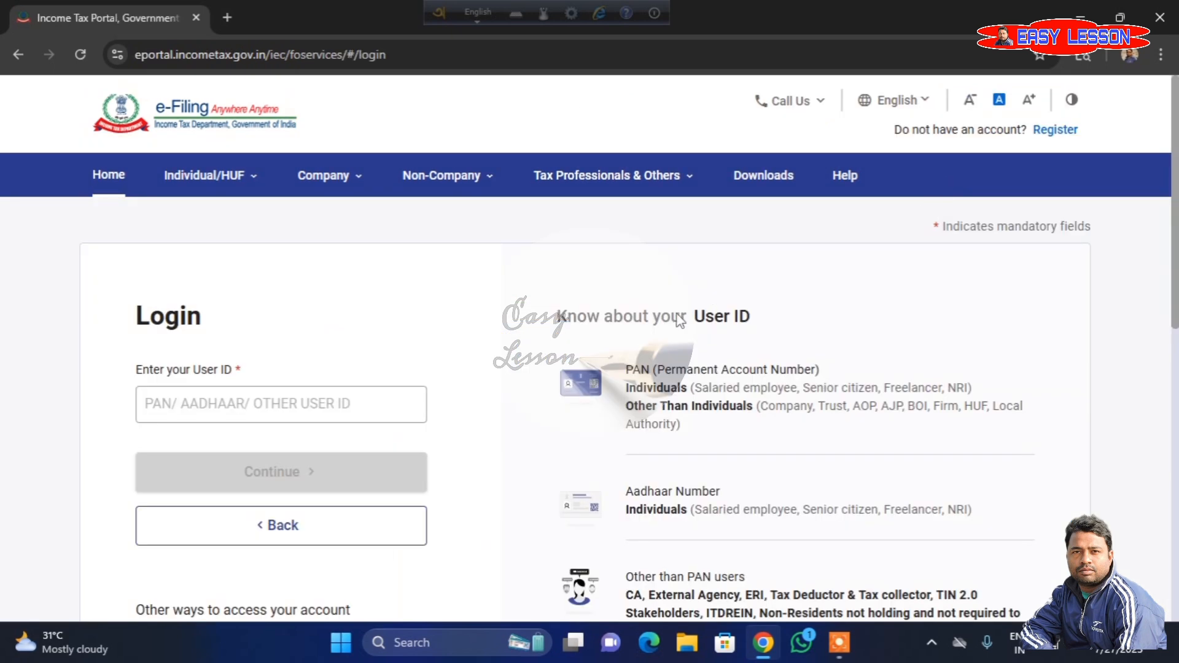
- Log in to the e-Filing account with the user ID, confirming the secure access message and entering the account password
{"action": "scroll", "coordinate": [679, 320], "scroll_direction": "down", "scroll_amount": 1}
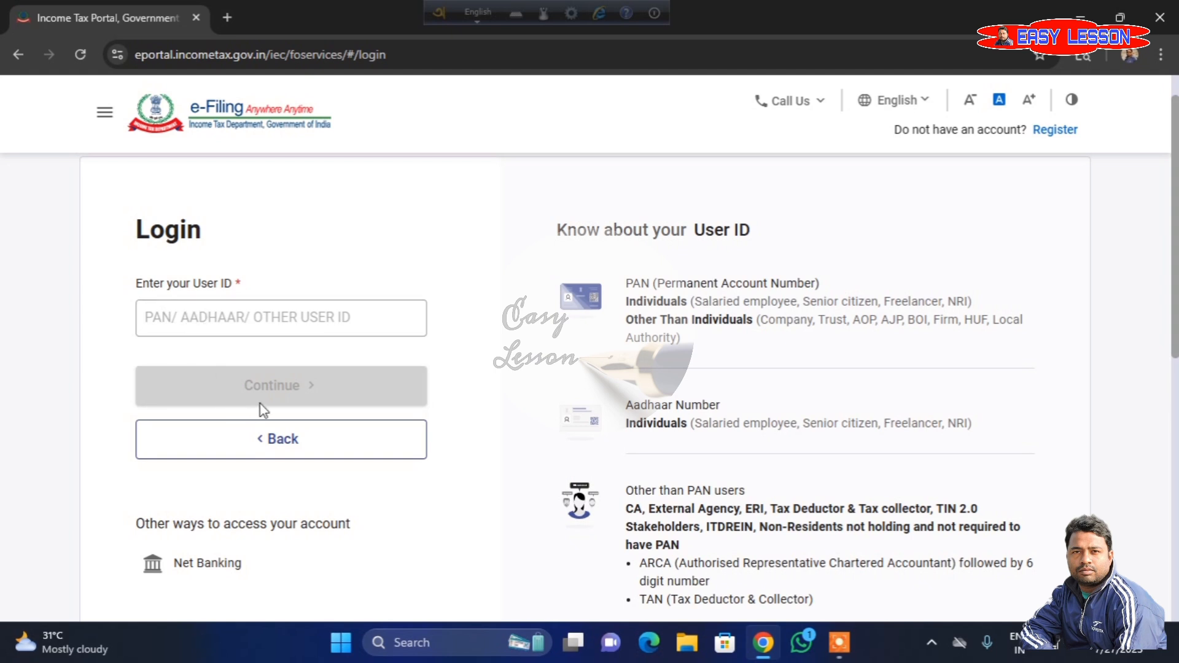
{"action": "left_click", "coordinate": [291, 386]}
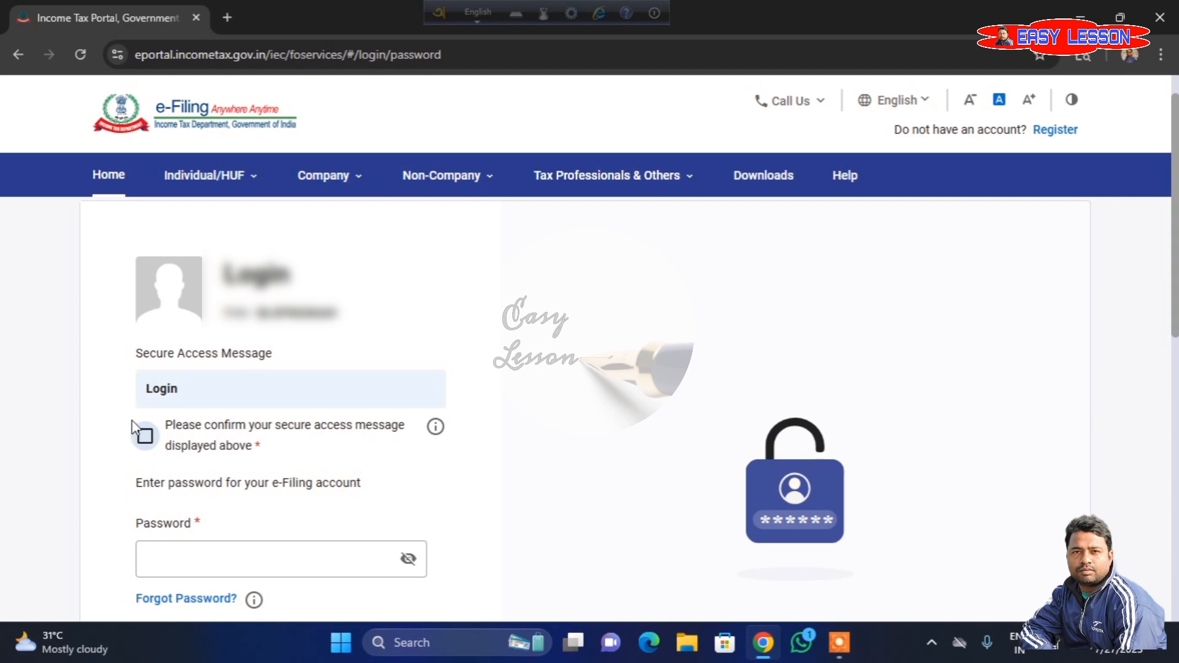
{"action": "left_click", "coordinate": [146, 438]}
{"action": "scroll", "coordinate": [217, 459], "scroll_direction": "down", "scroll_amount": 3}
{"action": "left_click", "coordinate": [194, 387]}
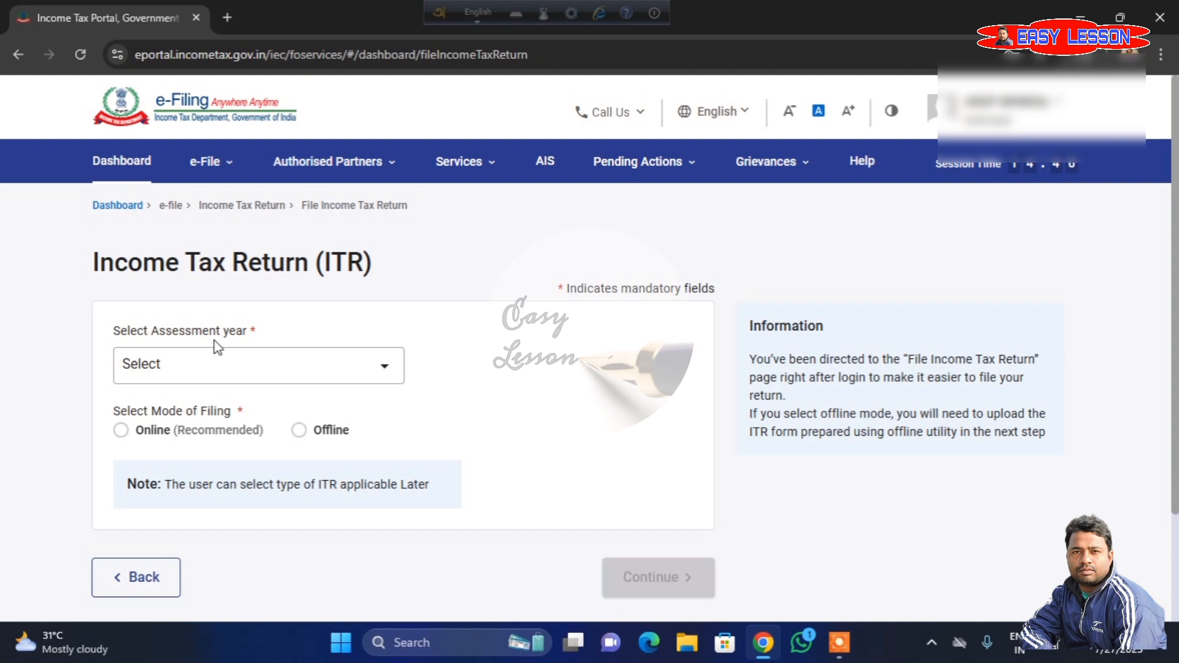
- Open the File Income Tax Return page for e-filing
{"action": "left_click", "coordinate": [208, 163]}
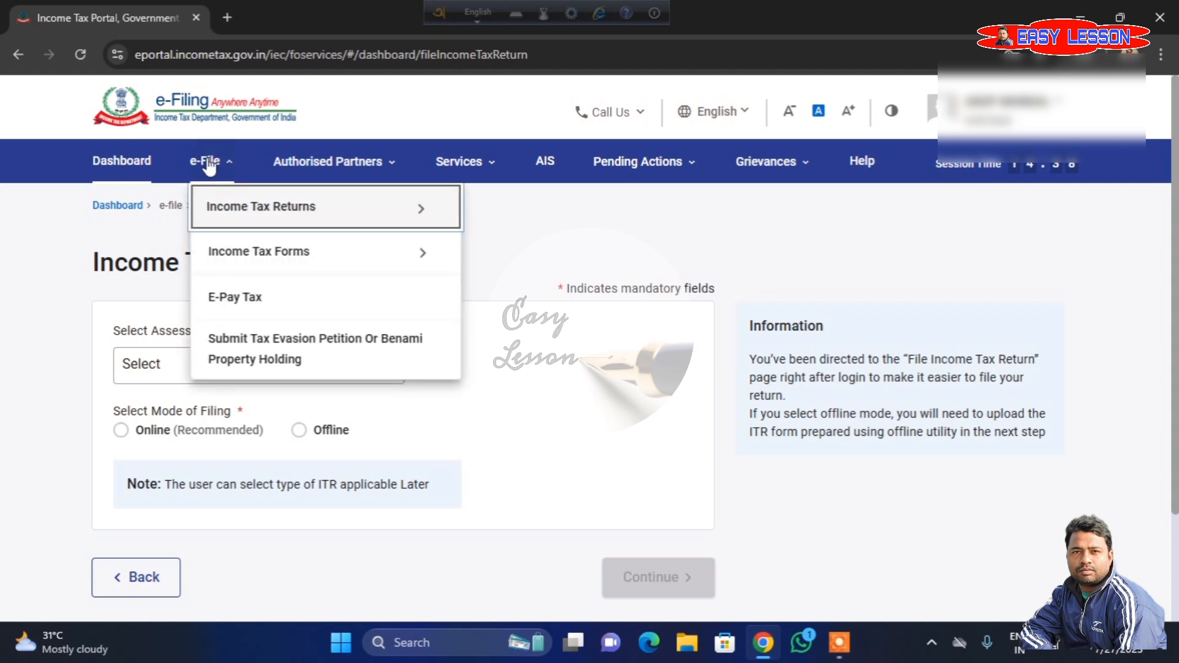
{"action": "mouse_move", "coordinate": [226, 208]}
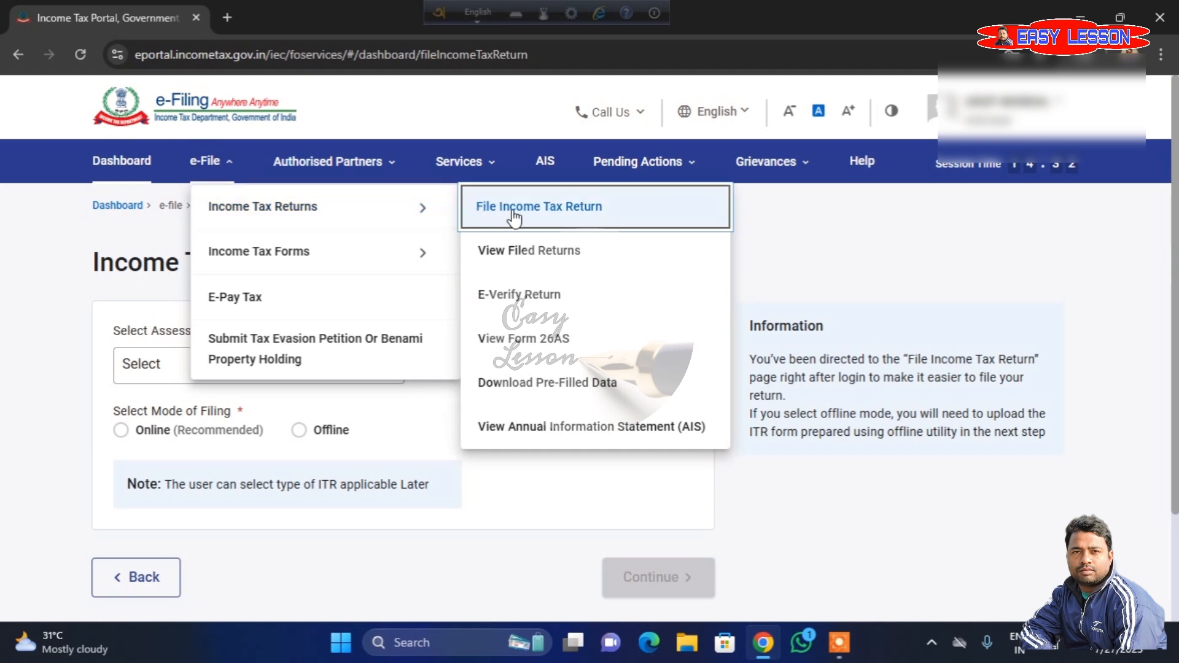
{"action": "left_click", "coordinate": [552, 209]}
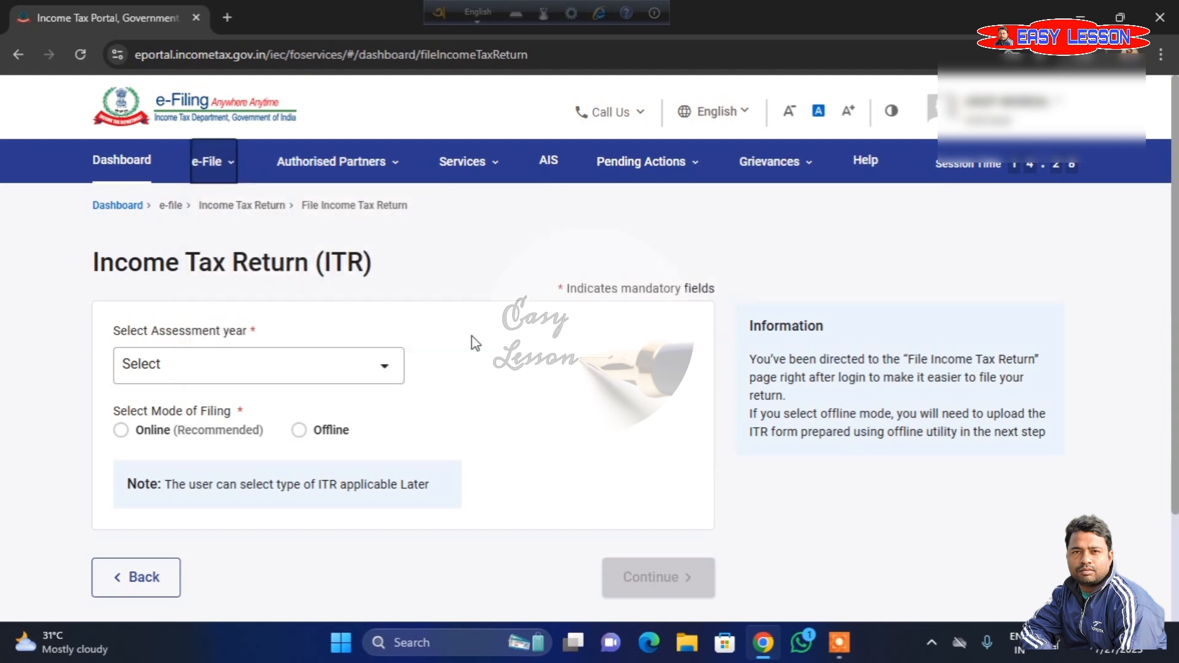
- Set the assessment year to 2025-26 (Current A.Y.) and the filing mode to Online, and continue
{"action": "left_click", "coordinate": [290, 364]}
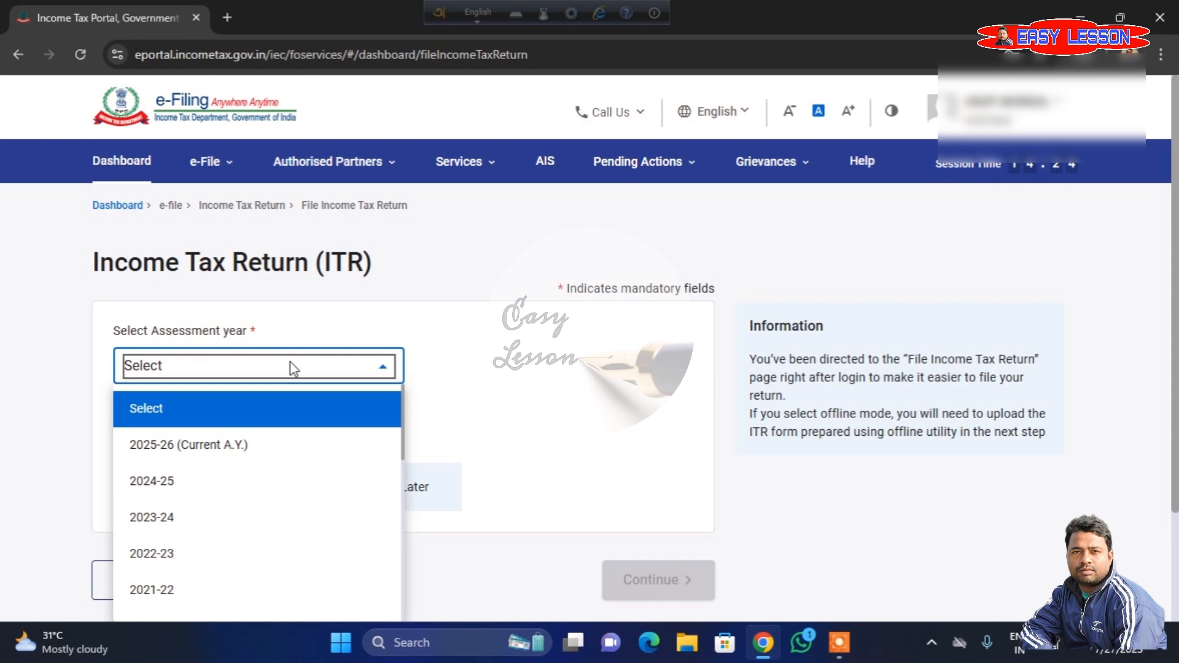
{"action": "left_click", "coordinate": [178, 447]}
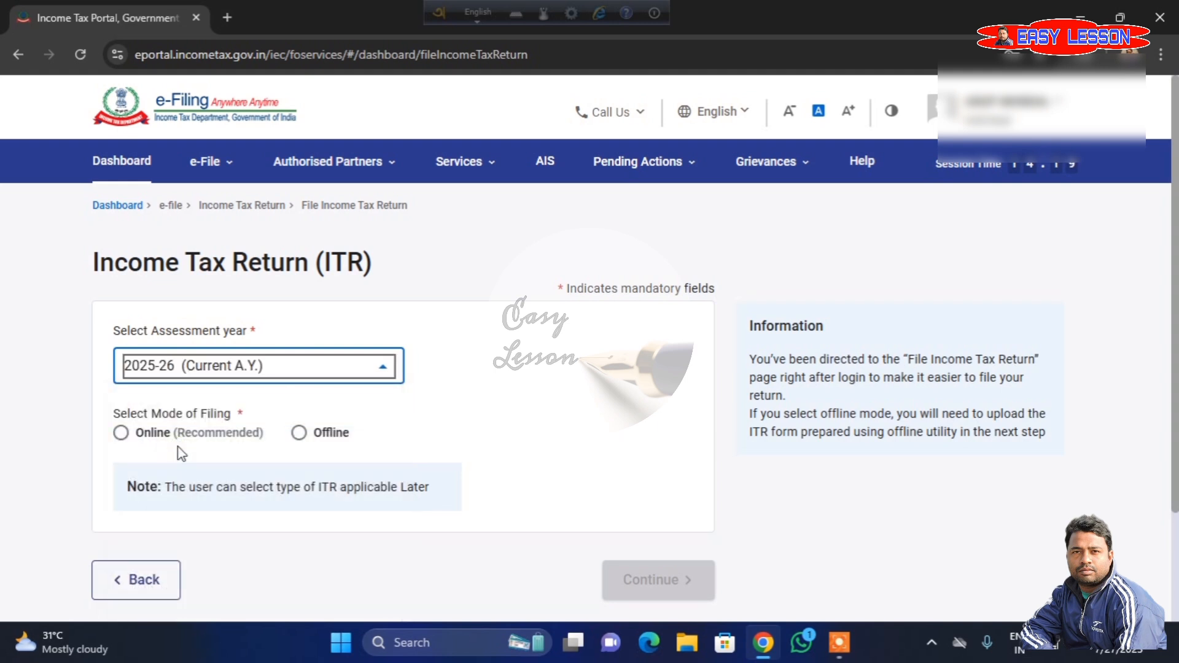
{"action": "scroll", "coordinate": [178, 447], "scroll_direction": "down", "scroll_amount": 2}
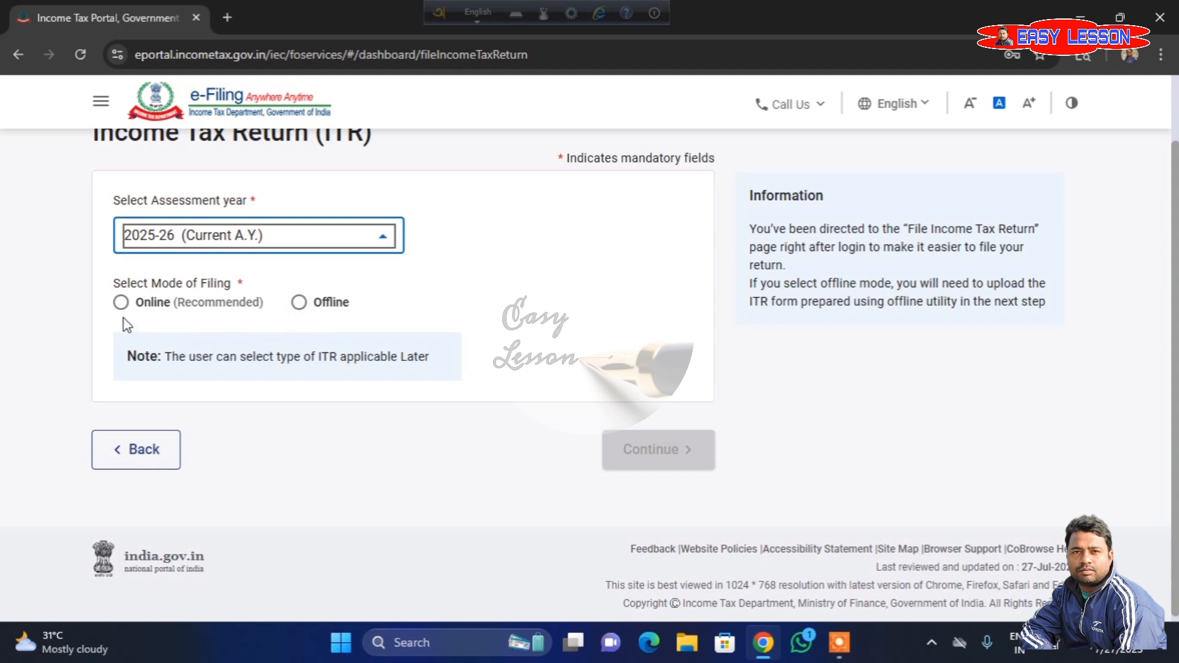
{"action": "left_click", "coordinate": [120, 301]}
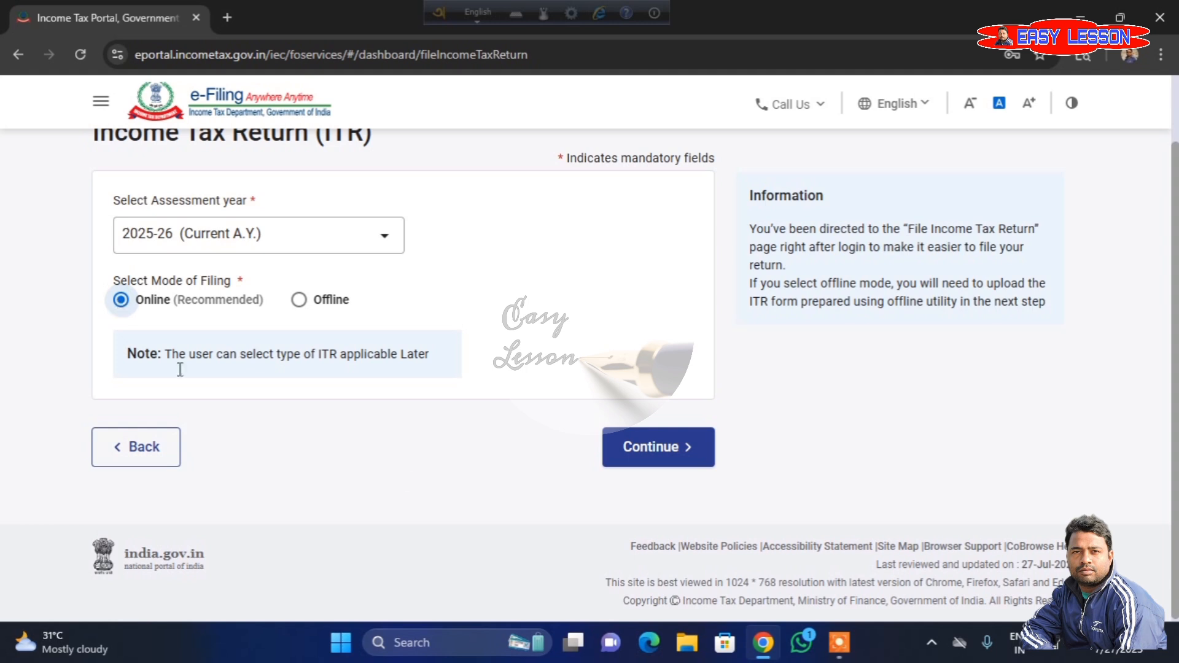
{"action": "left_click", "coordinate": [668, 465]}
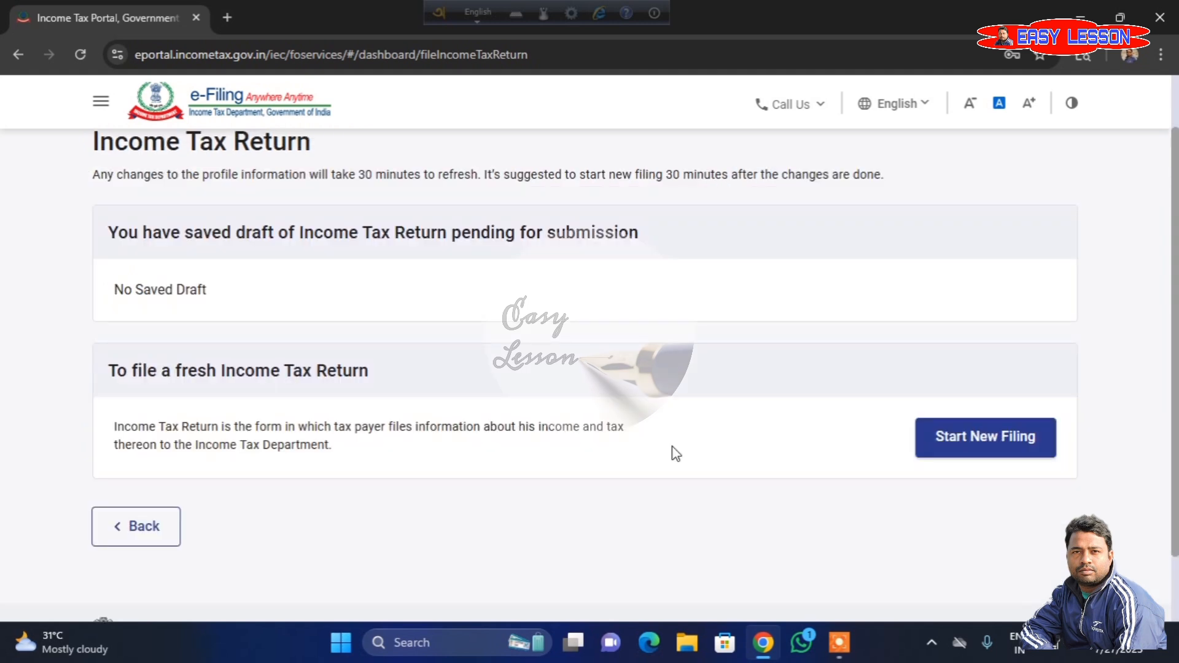
- Start a new filing with Individual status, proceed with form ITR-1, and acknowledge the New Tax Regime notice
{"action": "left_click", "coordinate": [978, 450]}
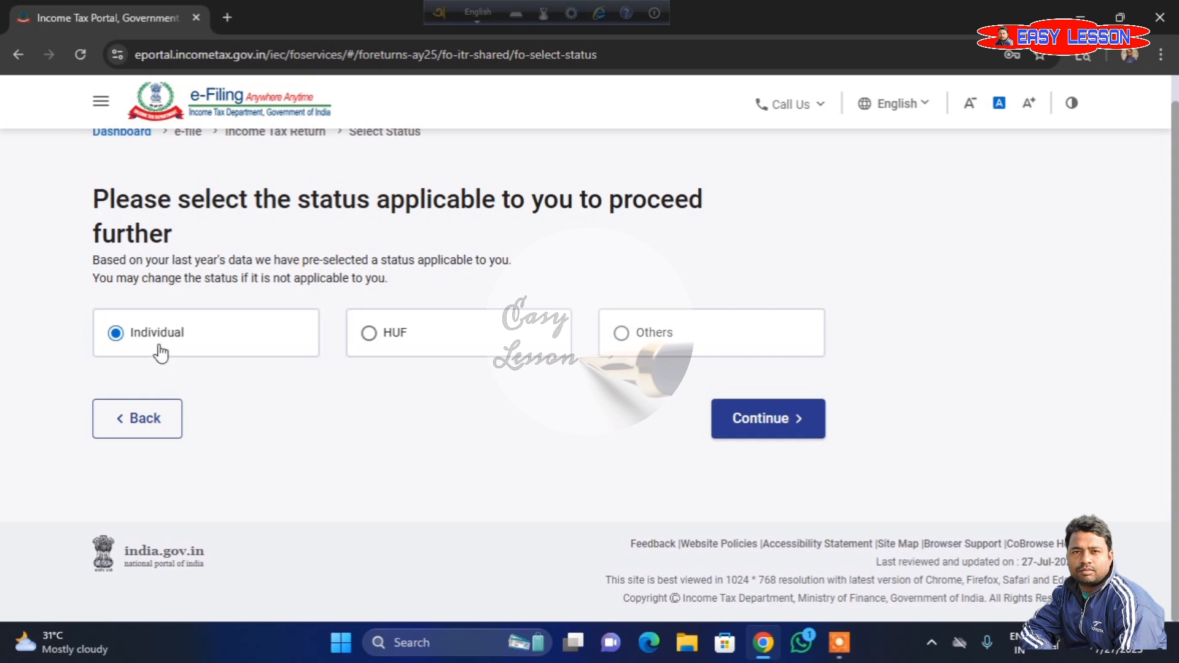
{"action": "left_click", "coordinate": [782, 423]}
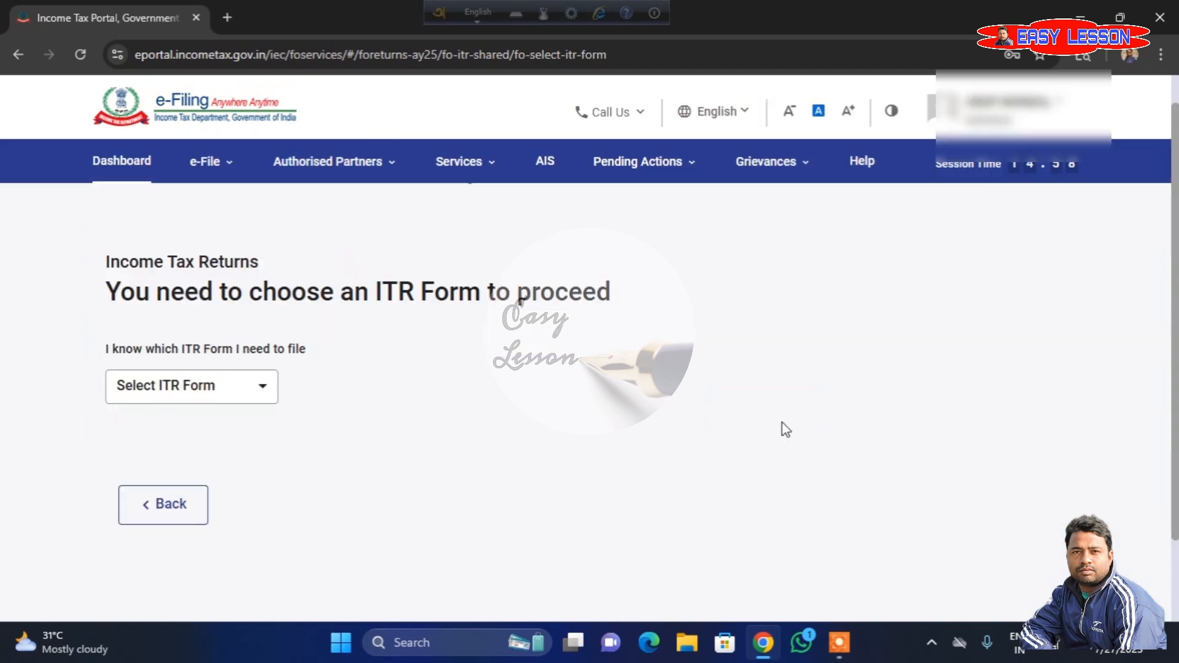
{"action": "left_click", "coordinate": [254, 402]}
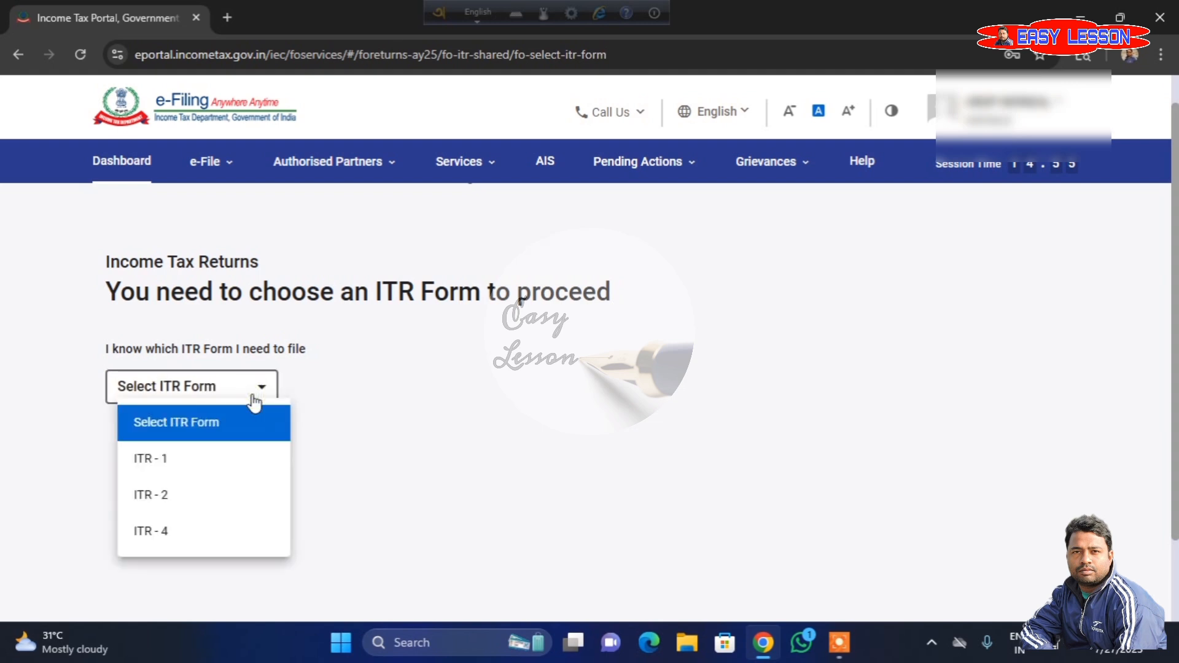
{"action": "left_click", "coordinate": [176, 470]}
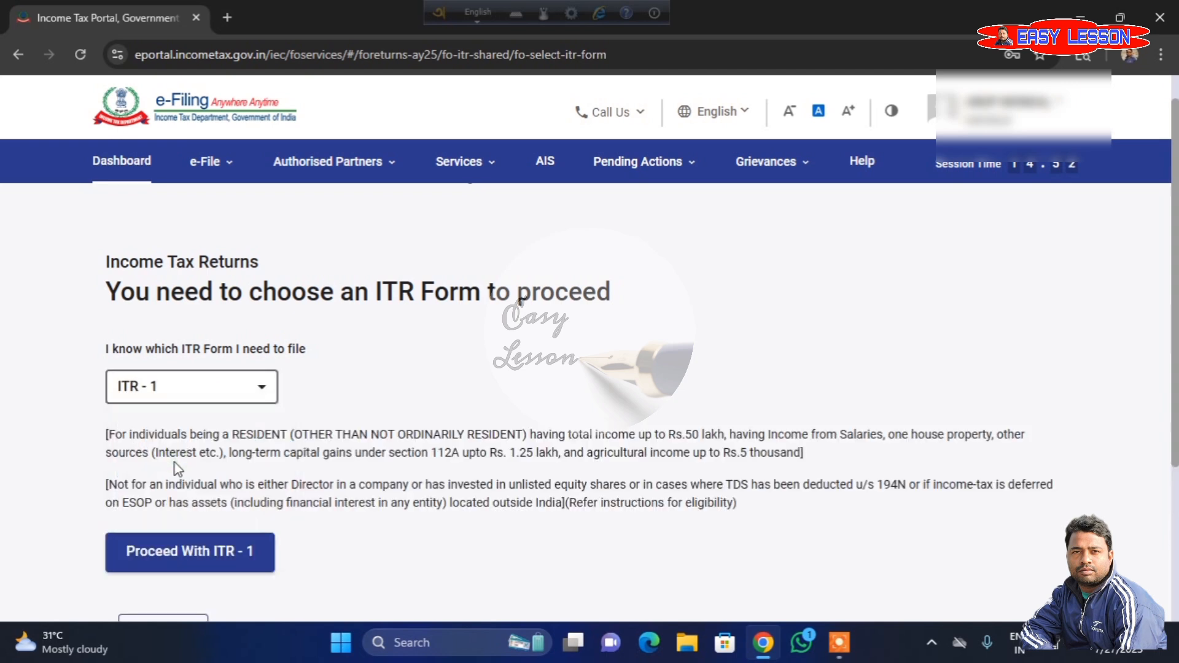
{"action": "left_click", "coordinate": [197, 559]}
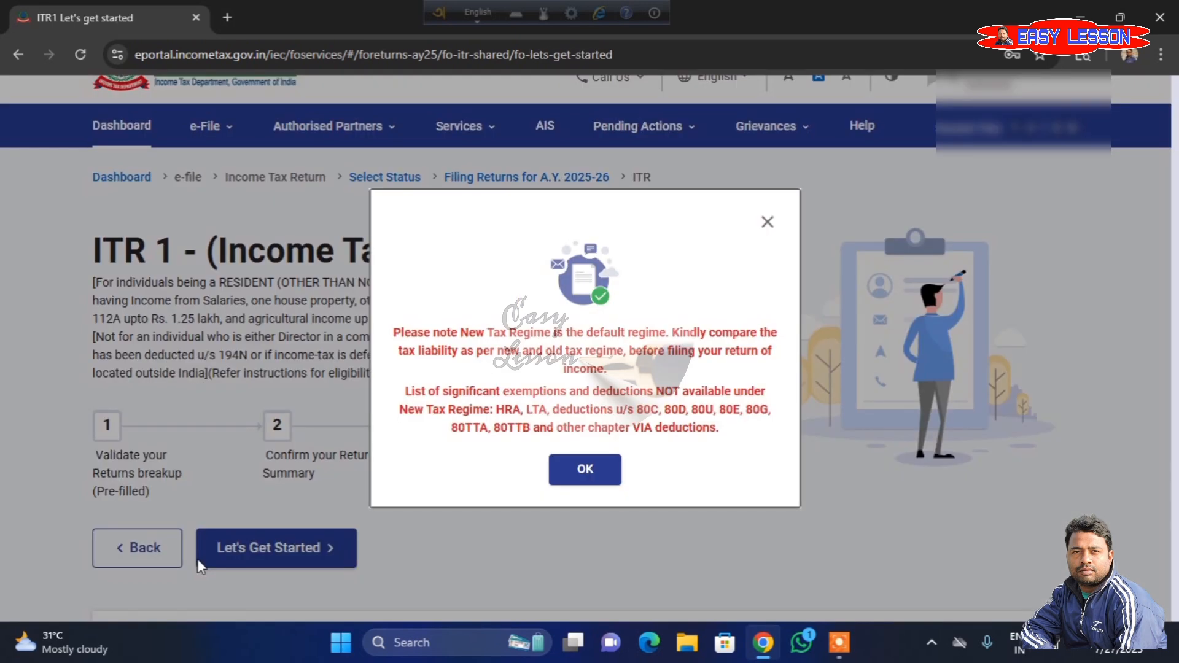
{"action": "left_click", "coordinate": [582, 473]}
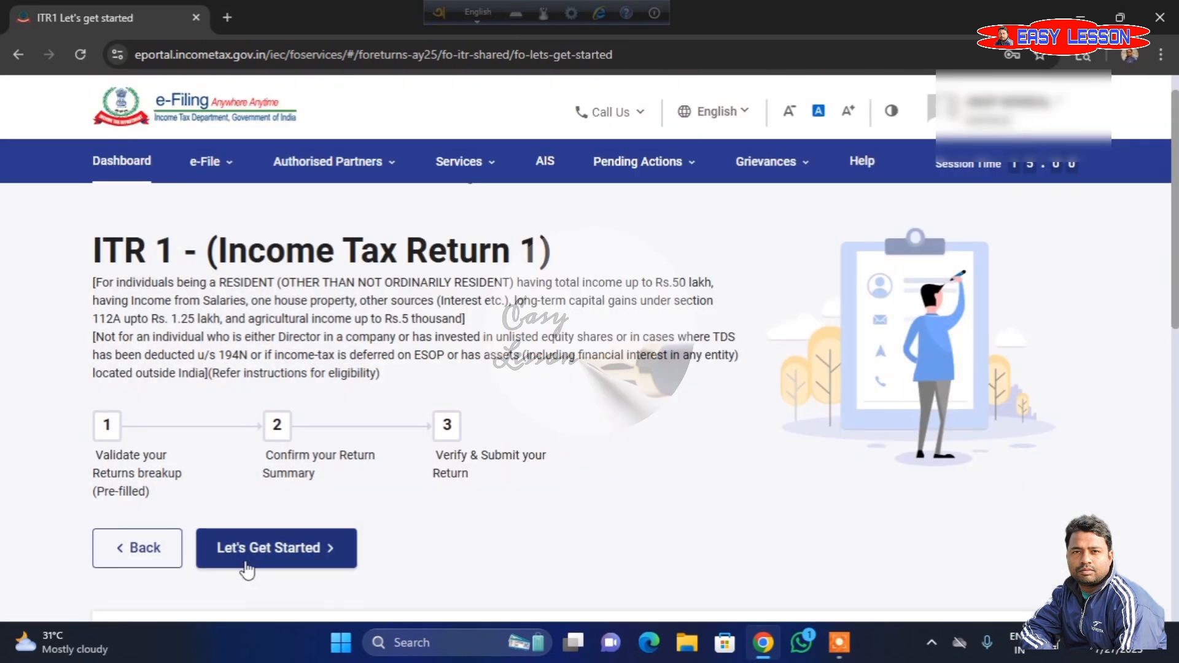
- Start the return with taxable income above the basic exemption limit as the filing reason, and acknowledge the pre-filled data notice
{"action": "left_click", "coordinate": [279, 560]}
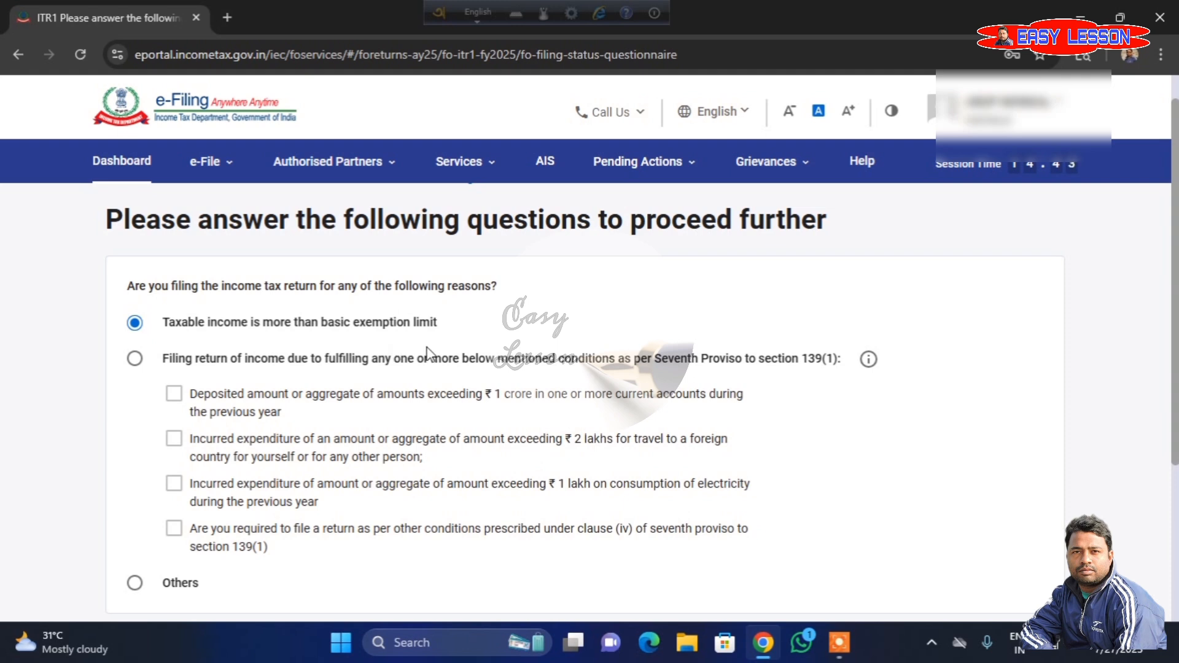
{"action": "scroll", "coordinate": [233, 387], "scroll_direction": "down", "scroll_amount": 1}
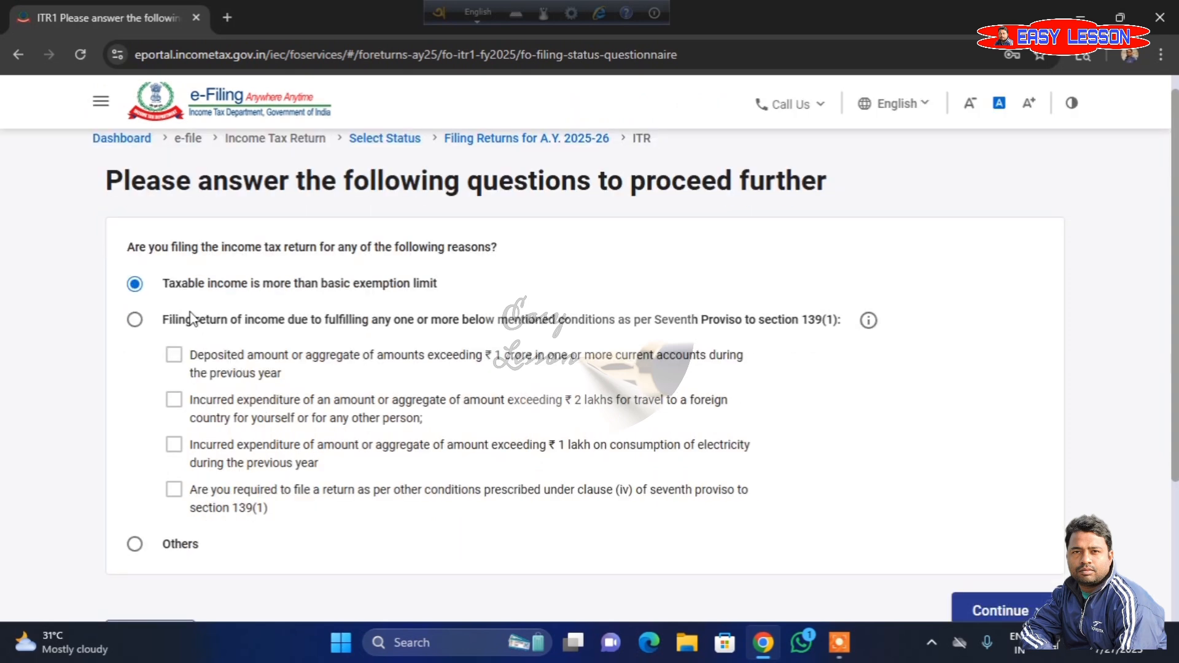
{"action": "scroll", "coordinate": [798, 510], "scroll_direction": "down", "scroll_amount": 2}
{"action": "left_click", "coordinate": [1001, 525]}
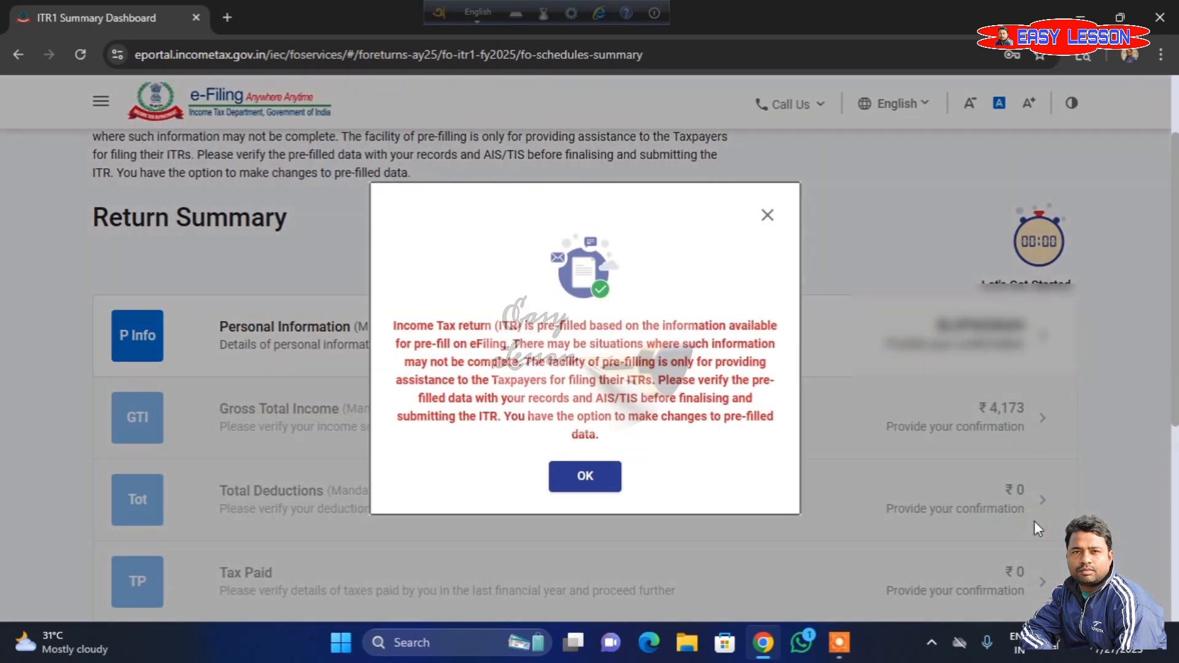
{"action": "left_click", "coordinate": [578, 475]}
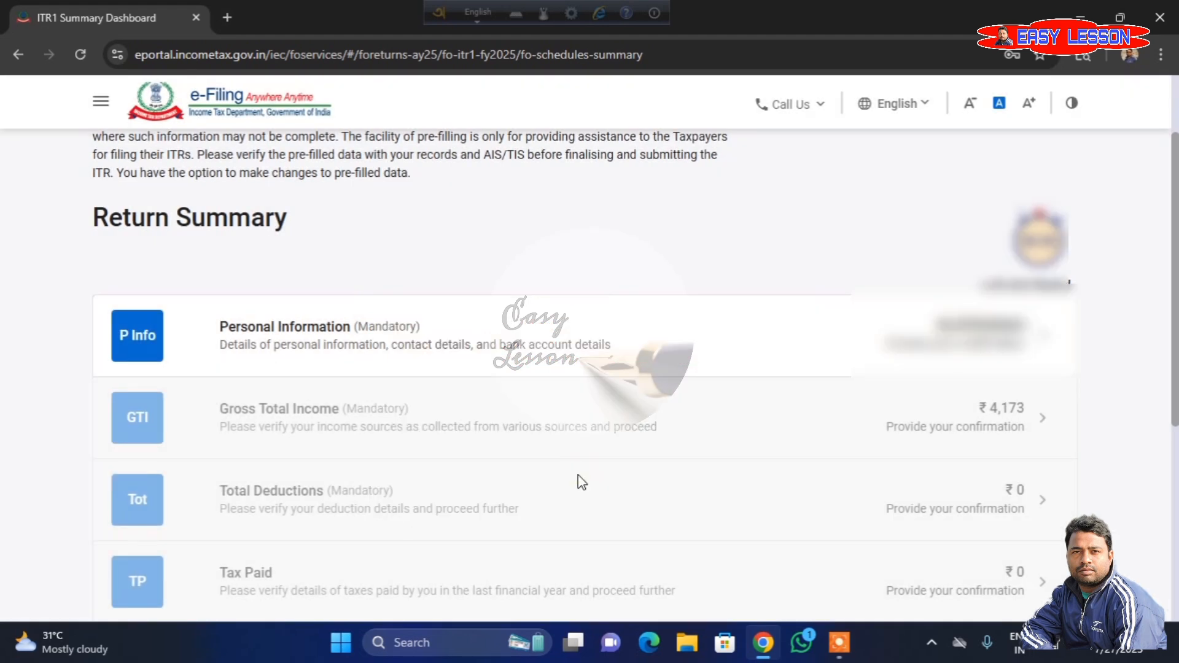
- Open the Personal Information section of the return and select State Government as the nature of employment
{"action": "scroll", "coordinate": [577, 474], "scroll_direction": "down", "scroll_amount": 2}
{"action": "scroll", "coordinate": [577, 474], "scroll_direction": "down", "scroll_amount": 2}
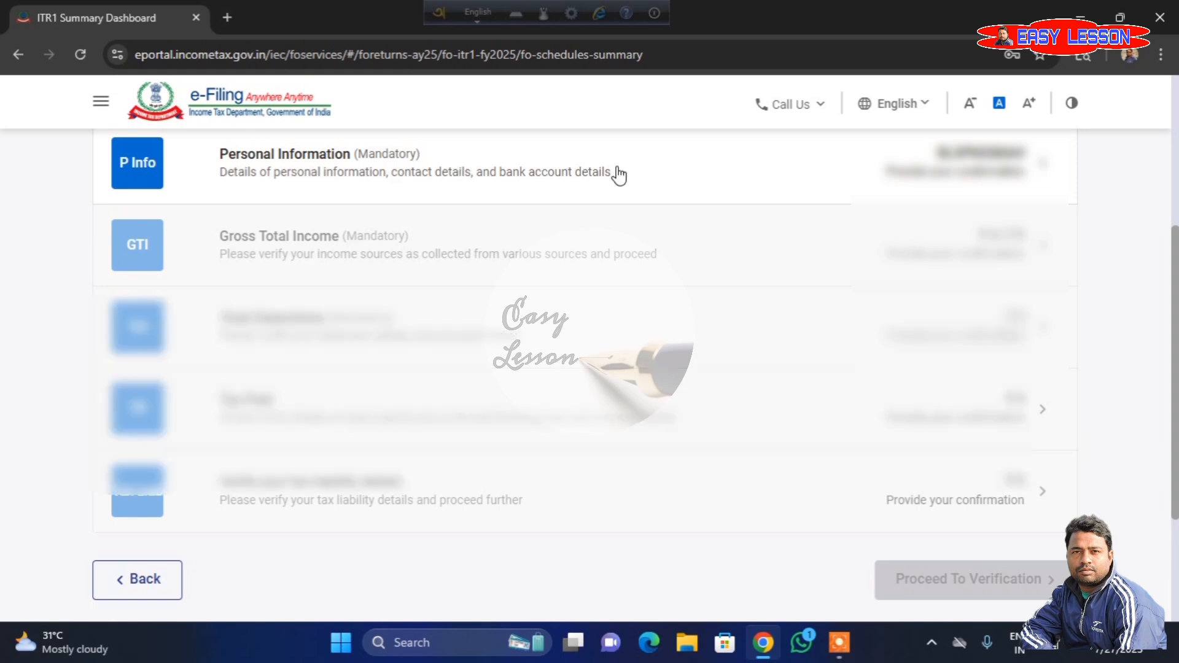
{"action": "left_click", "coordinate": [641, 175]}
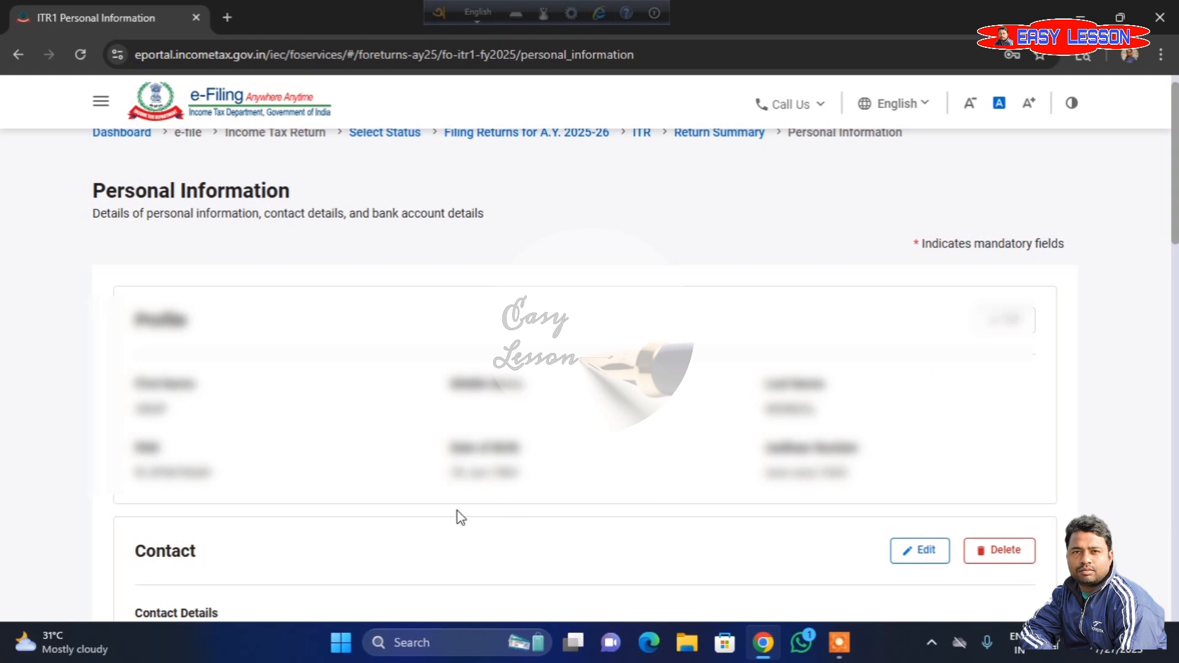
{"action": "scroll", "coordinate": [472, 508], "scroll_direction": "down", "scroll_amount": 4}
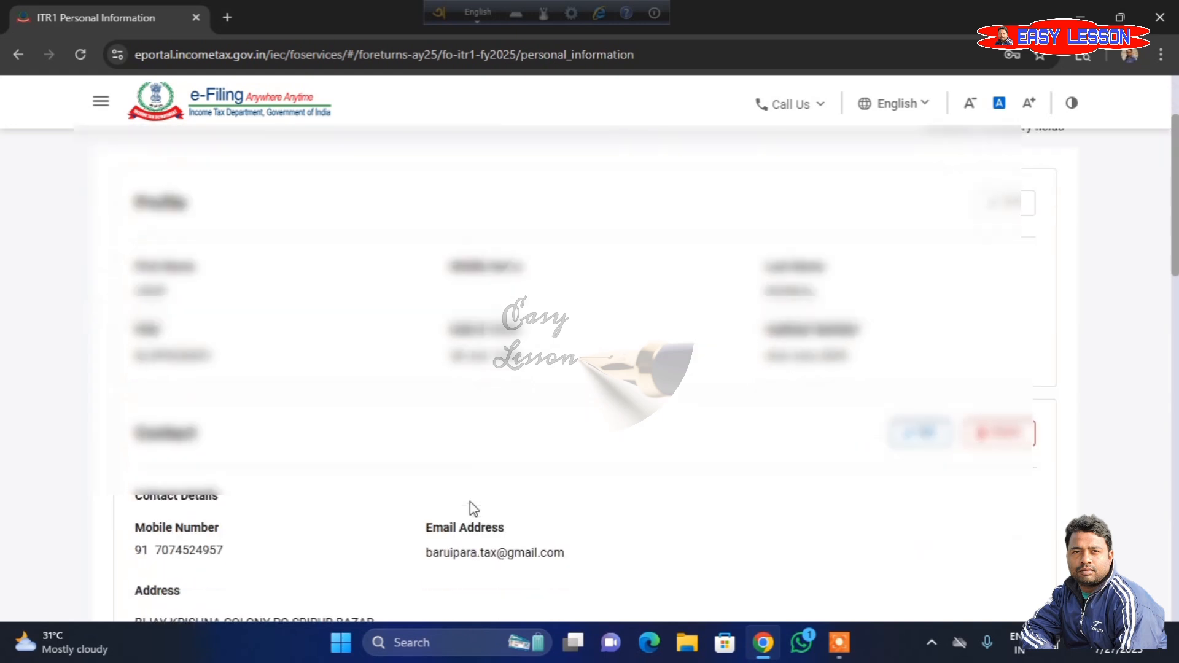
{"action": "scroll", "coordinate": [620, 430], "scroll_direction": "down", "scroll_amount": 4}
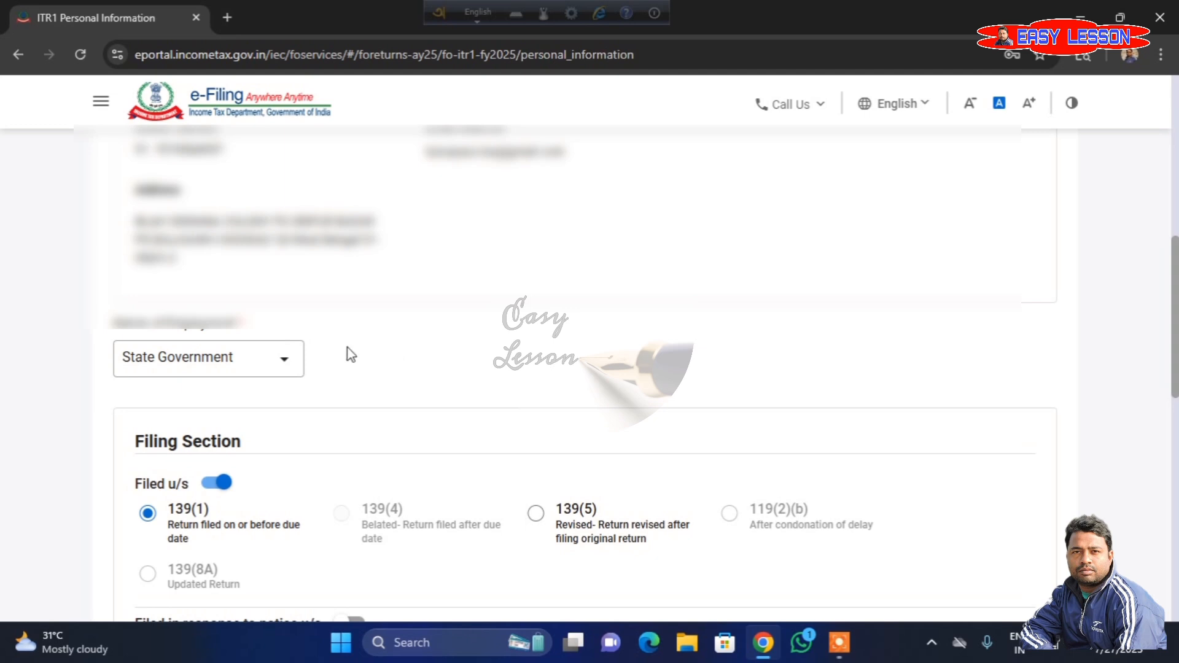
{"action": "left_click", "coordinate": [286, 367]}
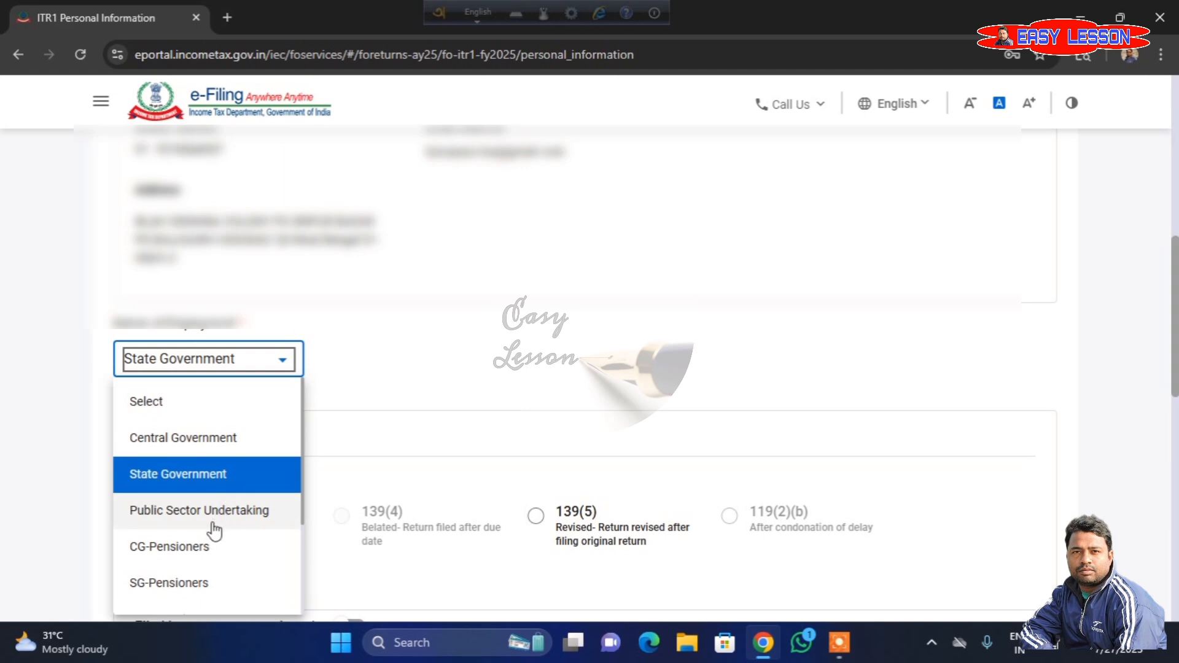
{"action": "left_click", "coordinate": [178, 474]}
- Review the filing section and tax regime choices, and expand Bank Details to view the declared accounts
{"action": "scroll", "coordinate": [434, 469], "scroll_direction": "down", "scroll_amount": 4}
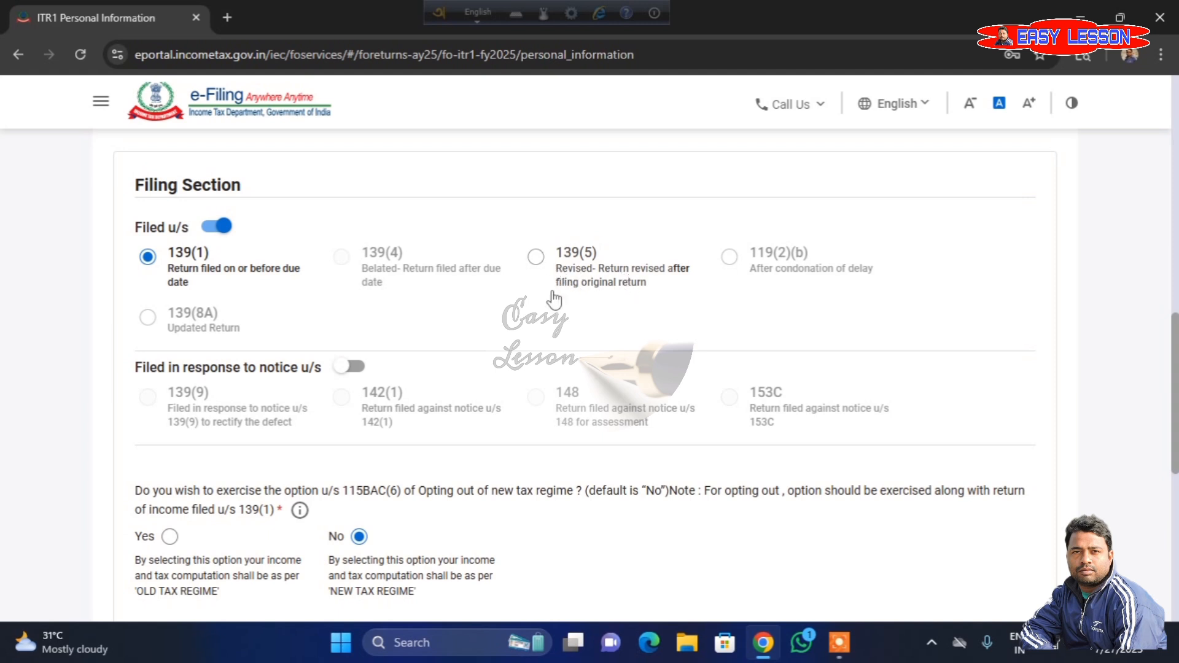
{"action": "scroll", "coordinate": [554, 300], "scroll_direction": "down", "scroll_amount": 4}
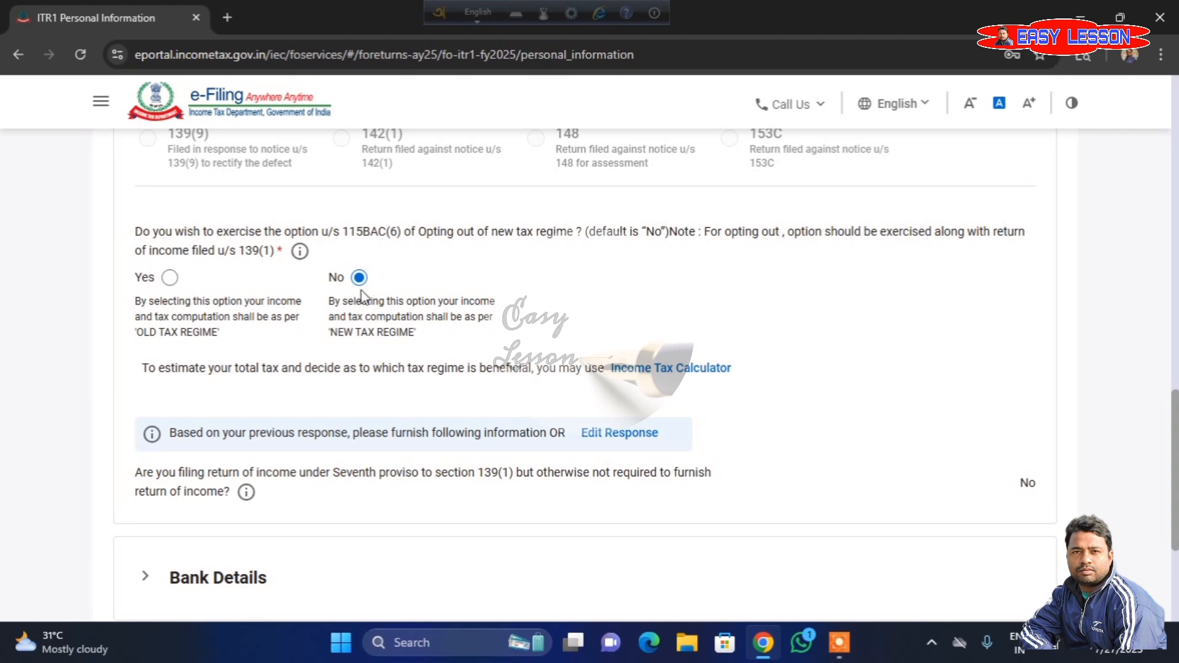
{"action": "scroll", "coordinate": [391, 298], "scroll_direction": "down", "scroll_amount": 5}
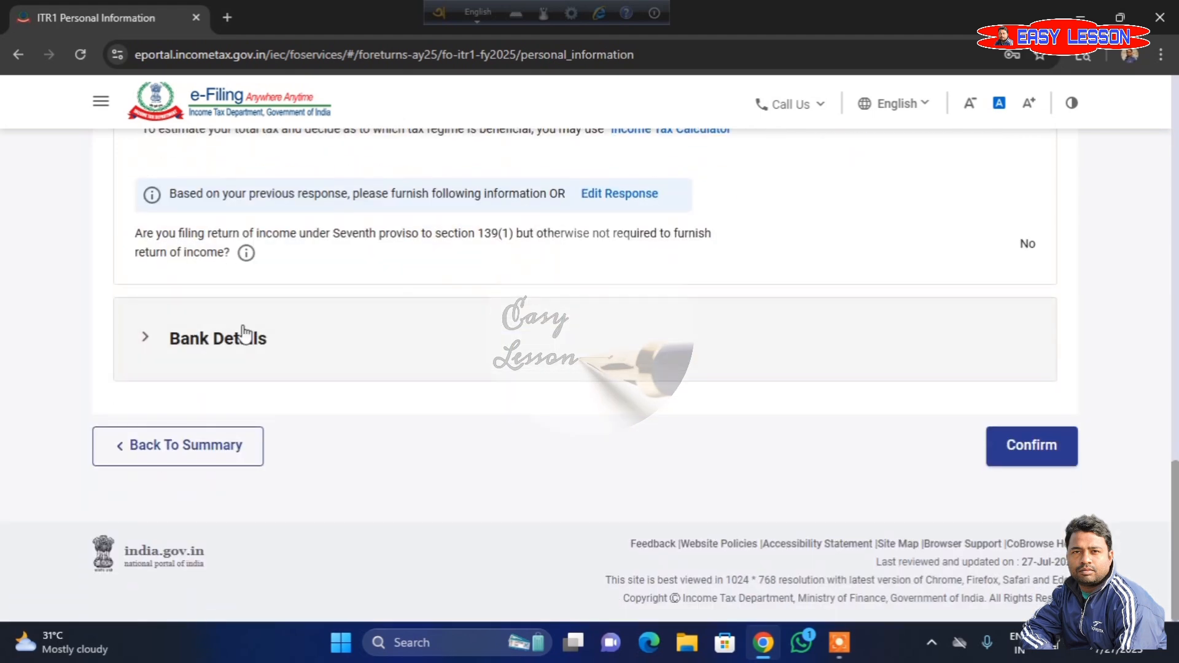
{"action": "left_click", "coordinate": [227, 347]}
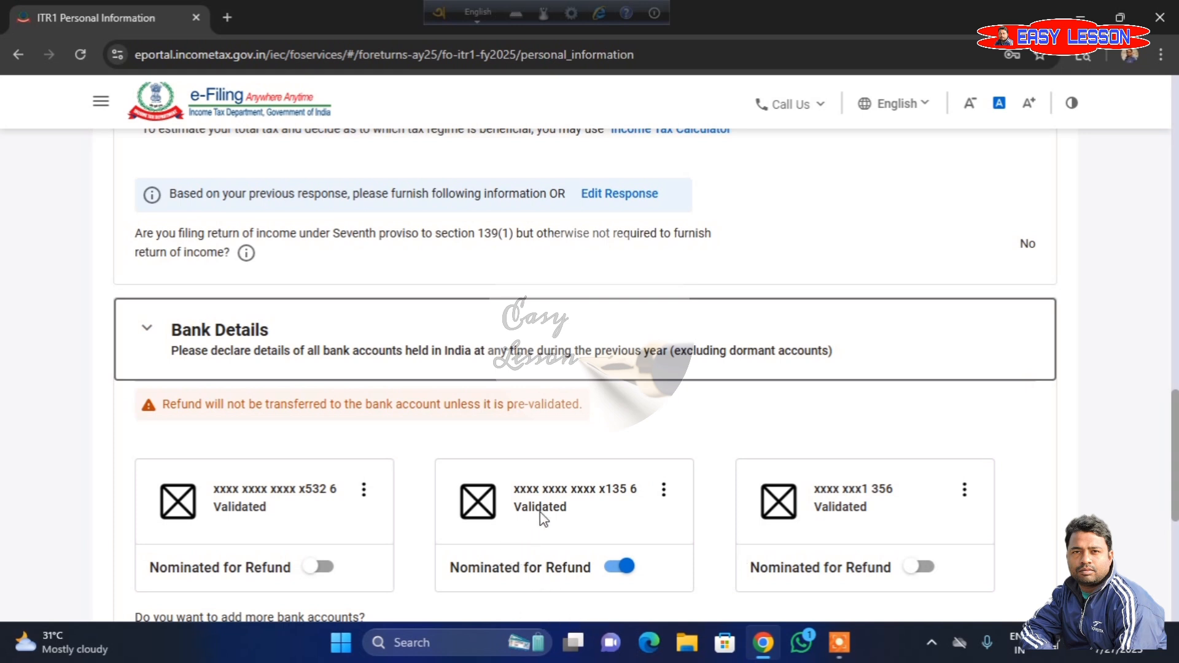
- Confirm the Personal Information section with its bank details, and open the Gross Total Income section
{"action": "scroll", "coordinate": [540, 511], "scroll_direction": "down", "scroll_amount": 4}
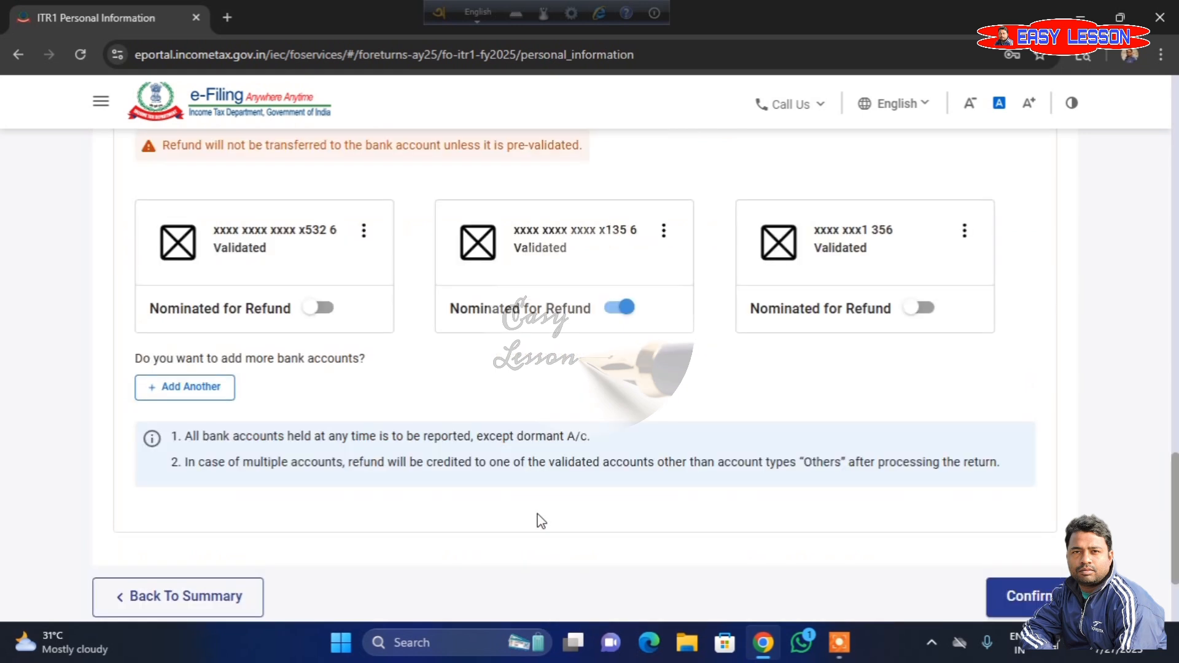
{"action": "left_click", "coordinate": [1016, 603]}
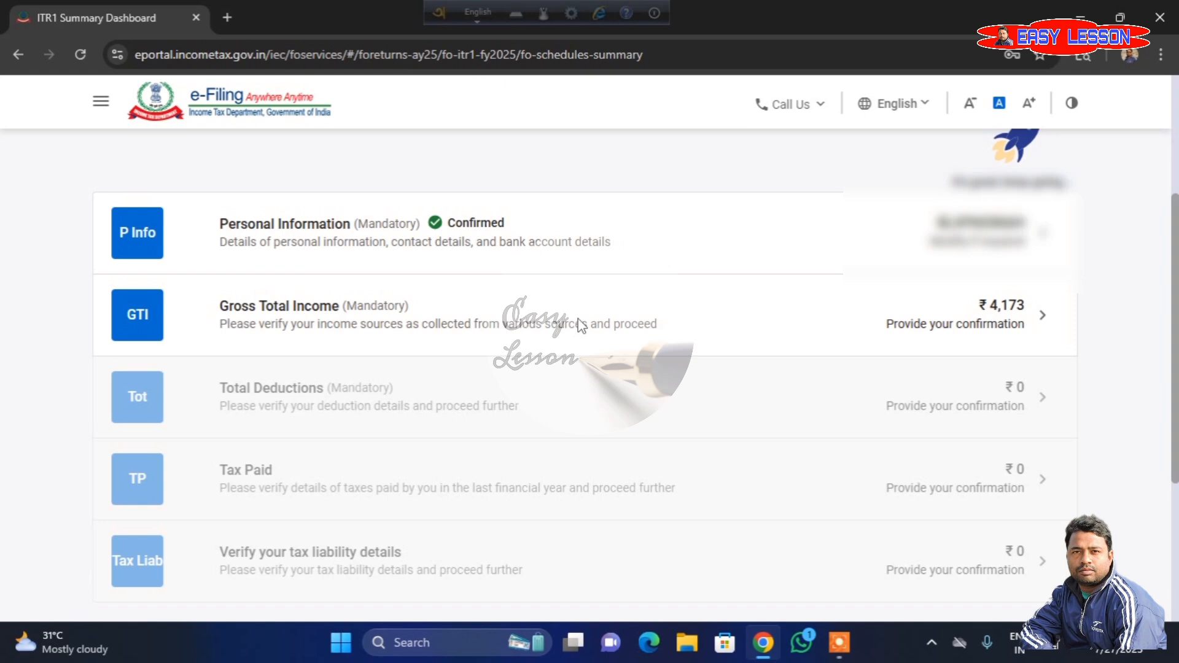
{"action": "left_click", "coordinate": [470, 353]}
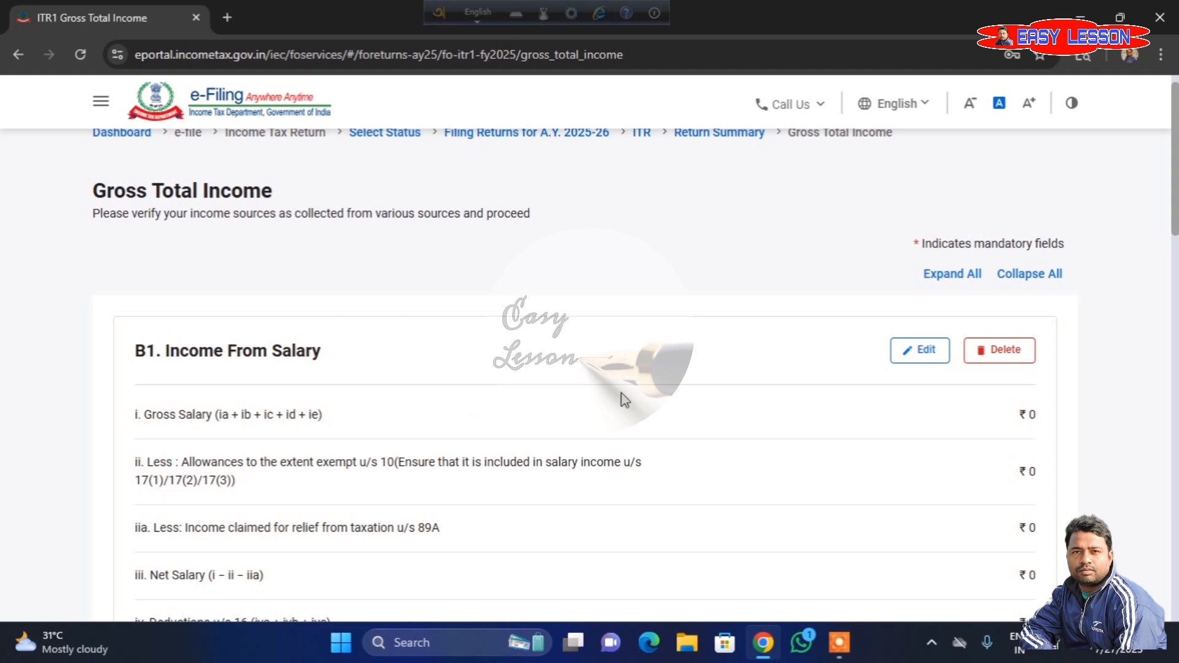
- Edit Income From Salary and set the salary as per section 17(1) to 716808
{"action": "left_click", "coordinate": [926, 352]}
{"action": "scroll", "coordinate": [628, 433], "scroll_direction": "down", "scroll_amount": 2}
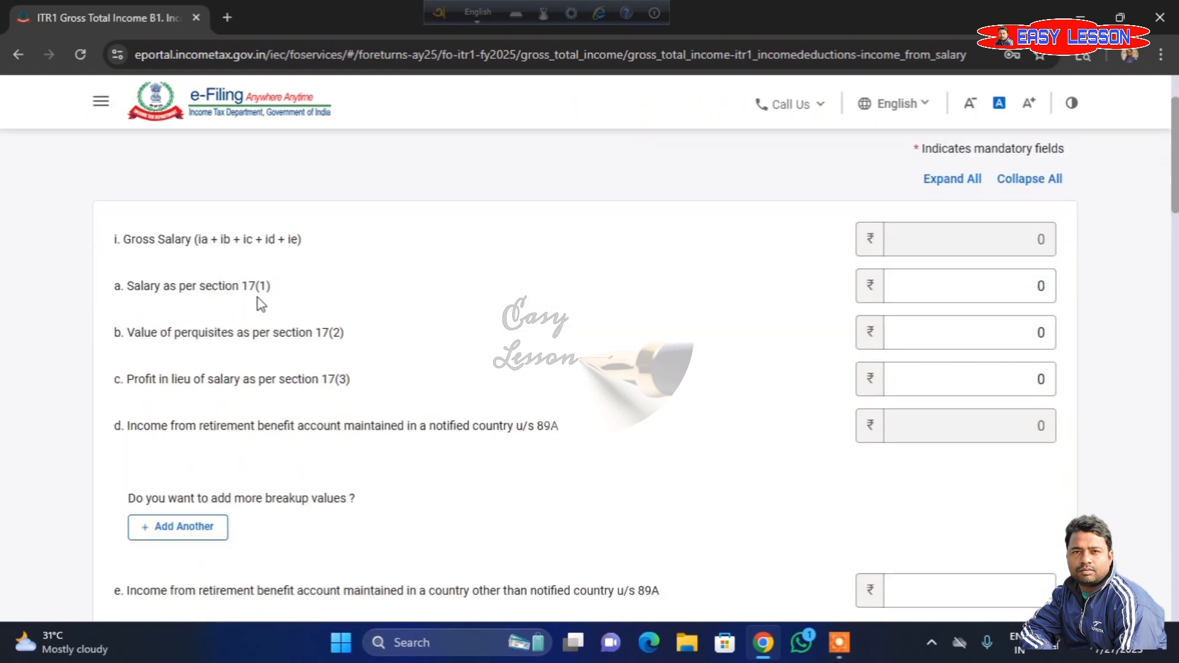
{"action": "left_click", "coordinate": [1041, 293]}
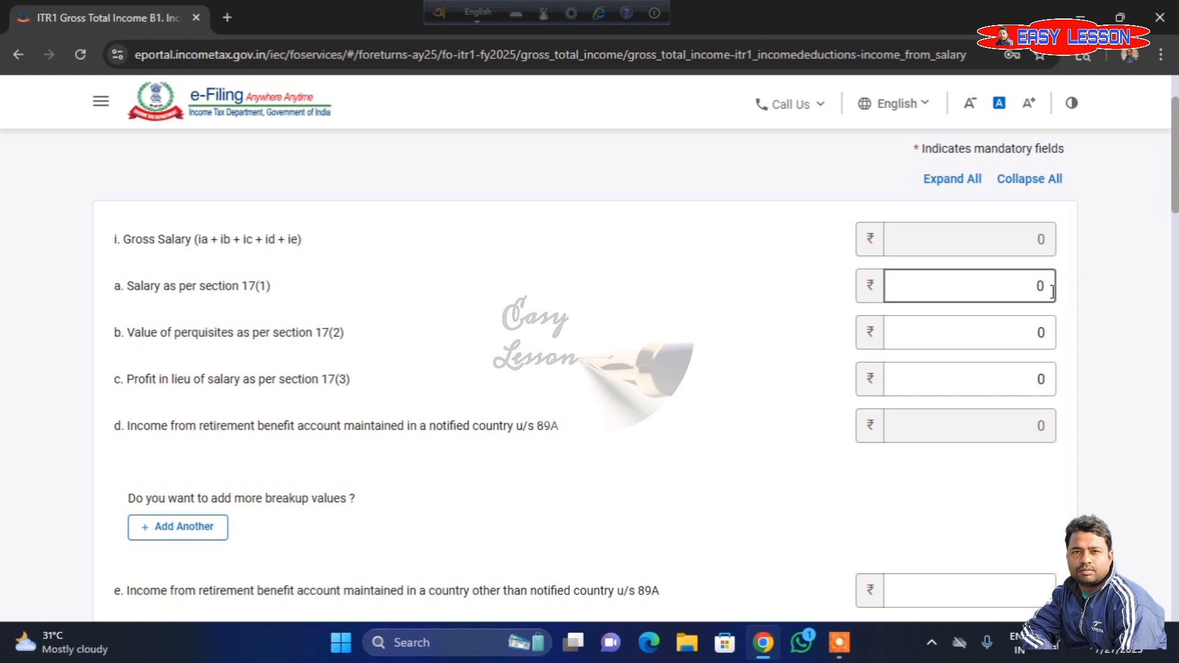
{"action": "left_click", "coordinate": [1048, 284]}
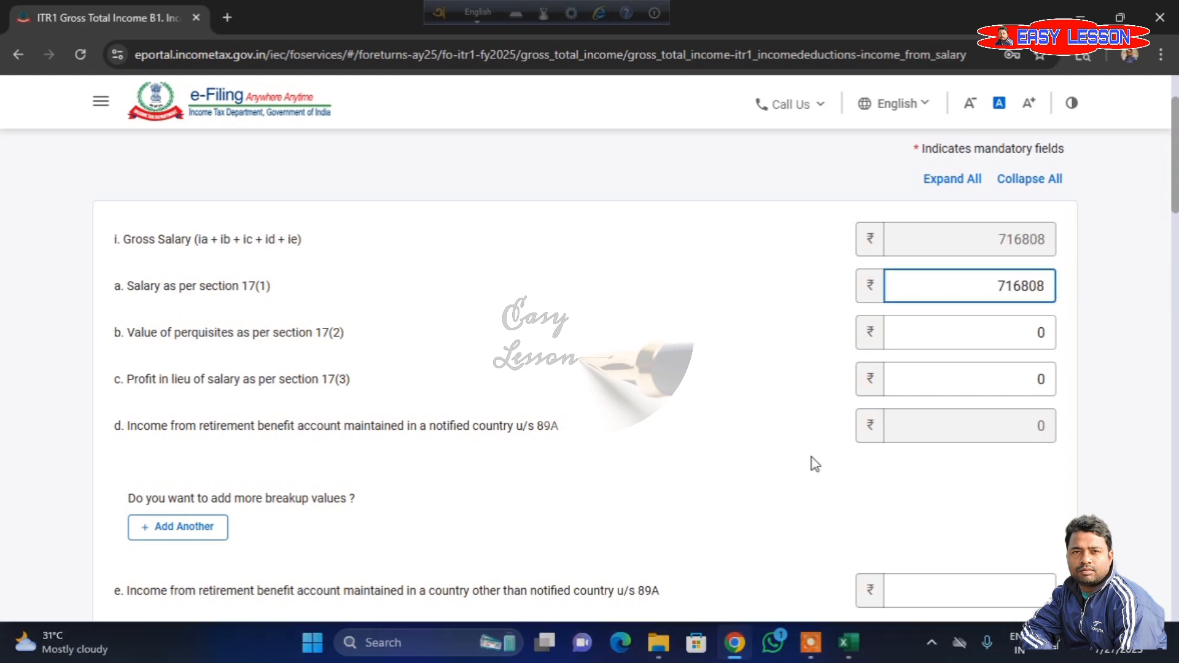
- Review the exempt allowances and section 16 deductions, and save the salary income details
{"action": "scroll", "coordinate": [812, 458], "scroll_direction": "down", "scroll_amount": 4}
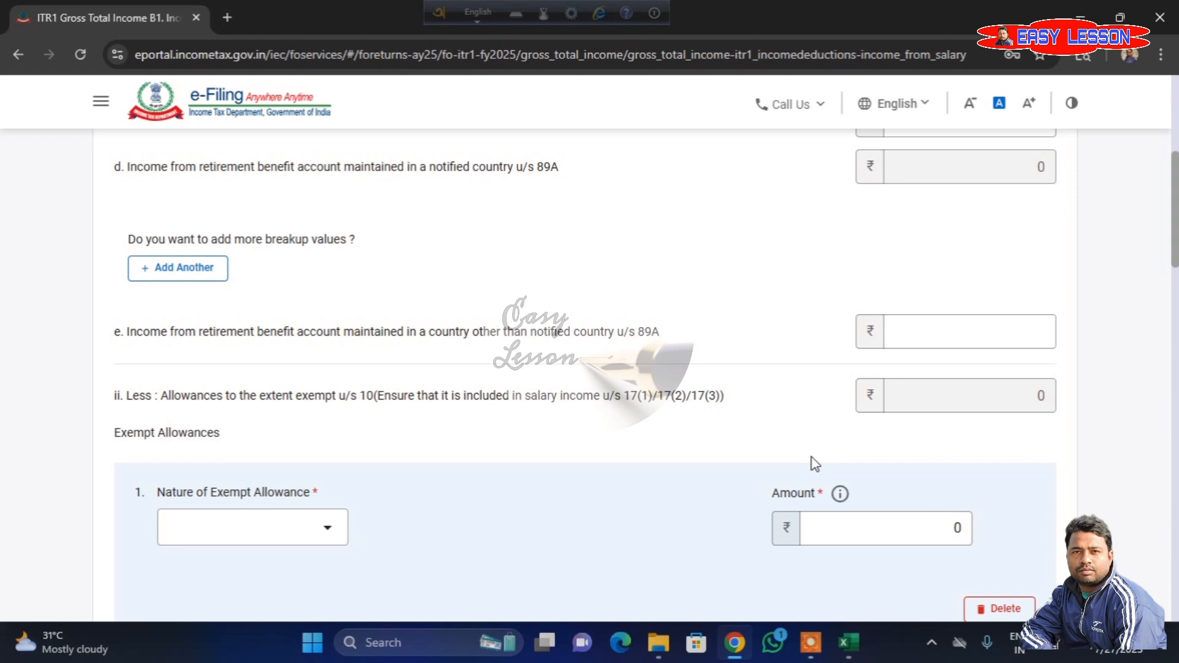
{"action": "scroll", "coordinate": [812, 458], "scroll_direction": "down", "scroll_amount": 1}
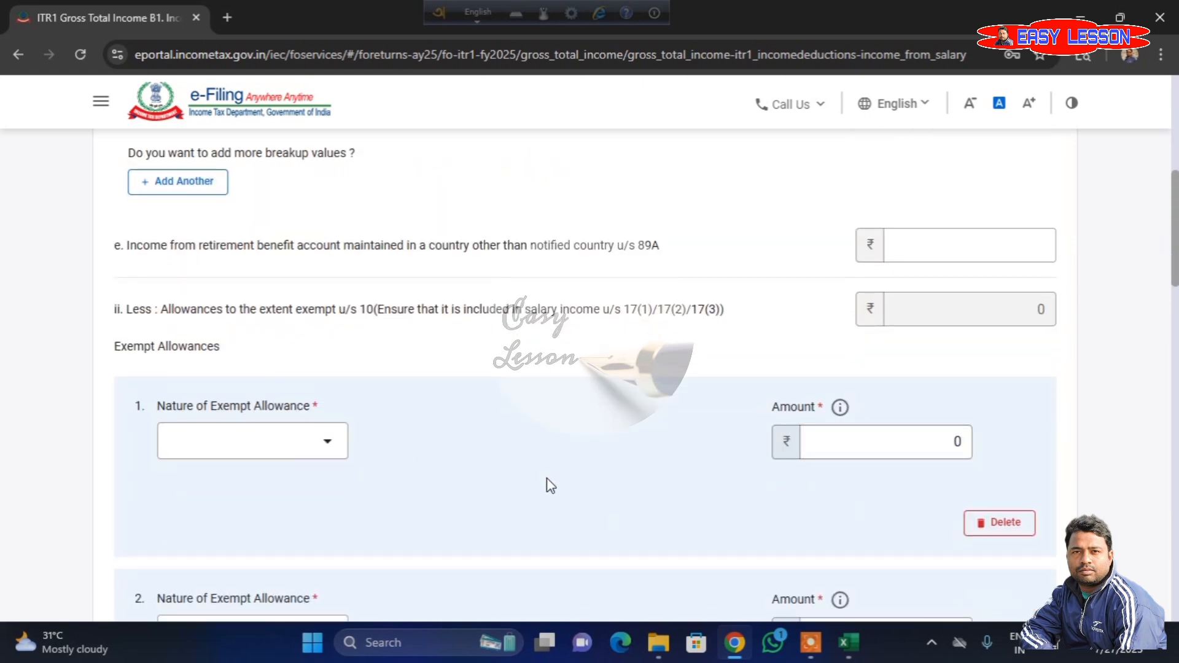
{"action": "scroll", "coordinate": [550, 485], "scroll_direction": "down", "scroll_amount": 2}
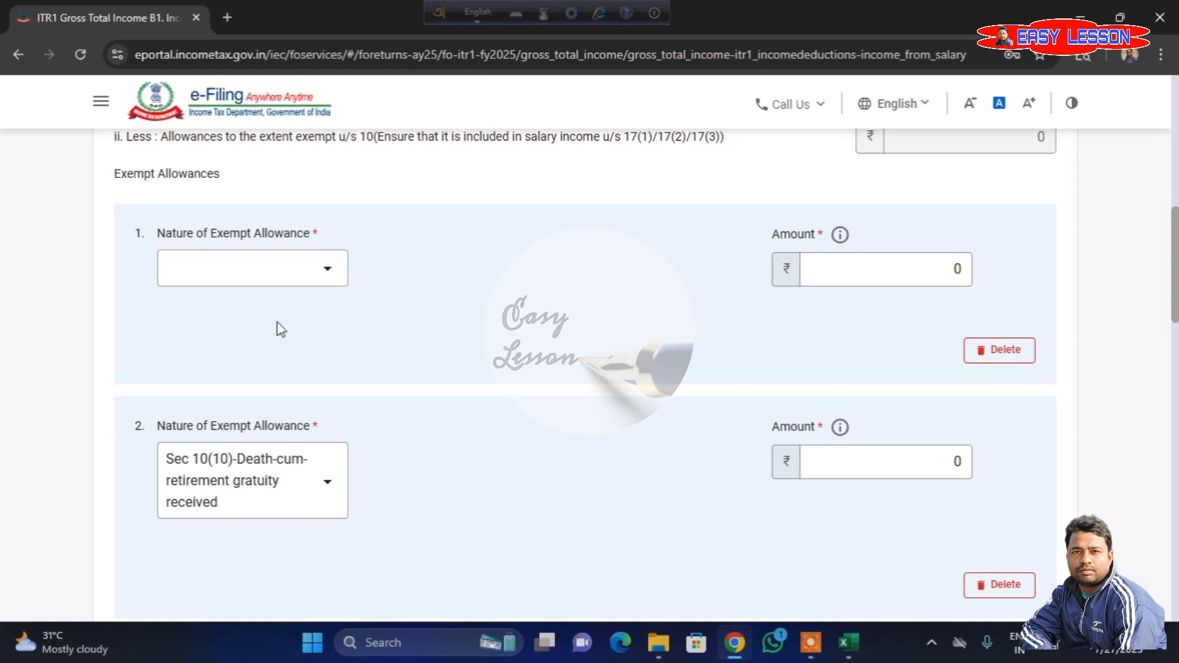
{"action": "scroll", "coordinate": [536, 495], "scroll_direction": "down", "scroll_amount": 2}
{"action": "scroll", "coordinate": [535, 495], "scroll_direction": "down", "scroll_amount": 6}
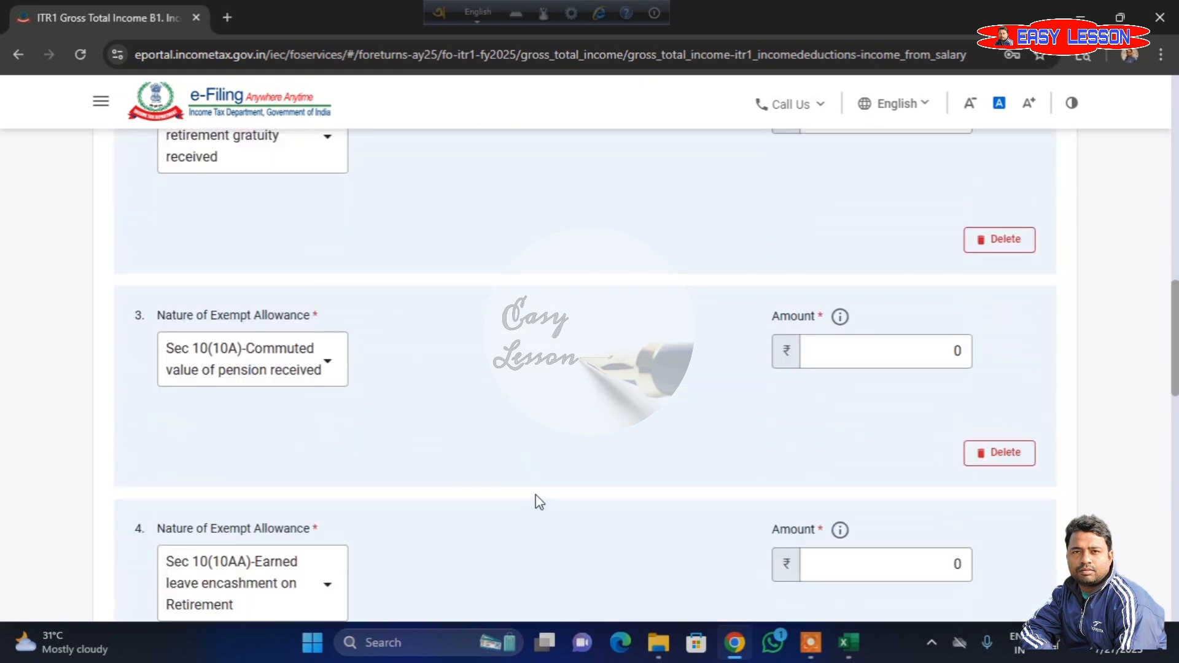
{"action": "scroll", "coordinate": [535, 494], "scroll_direction": "down", "scroll_amount": 7}
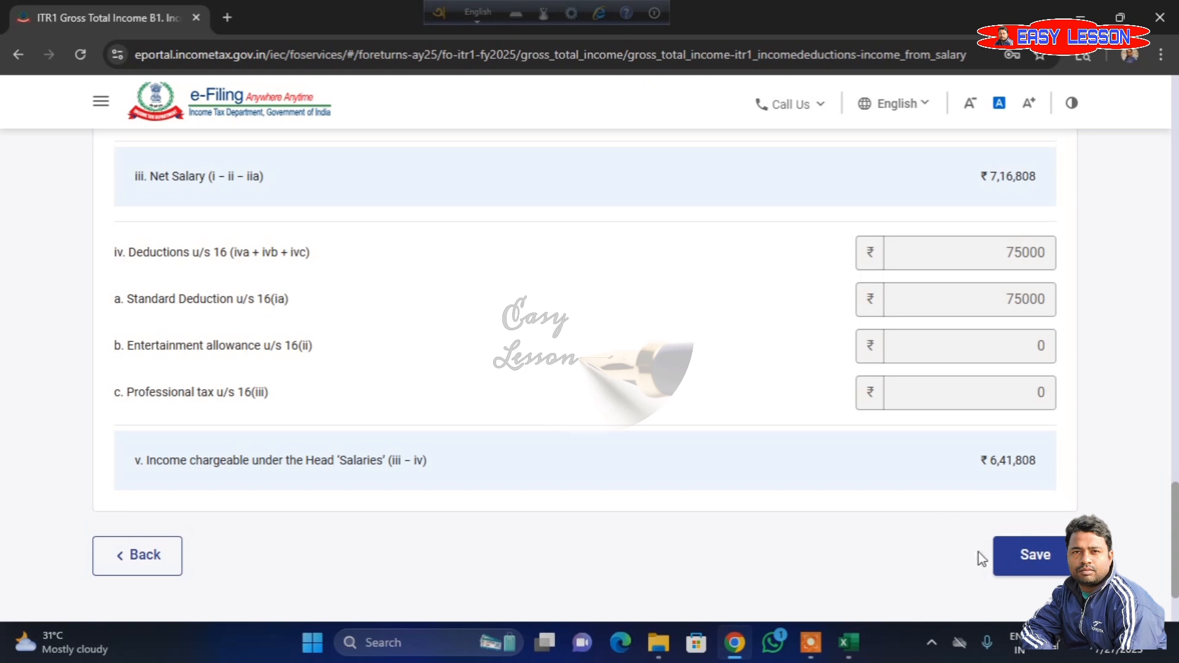
{"action": "left_click", "coordinate": [1006, 554]}
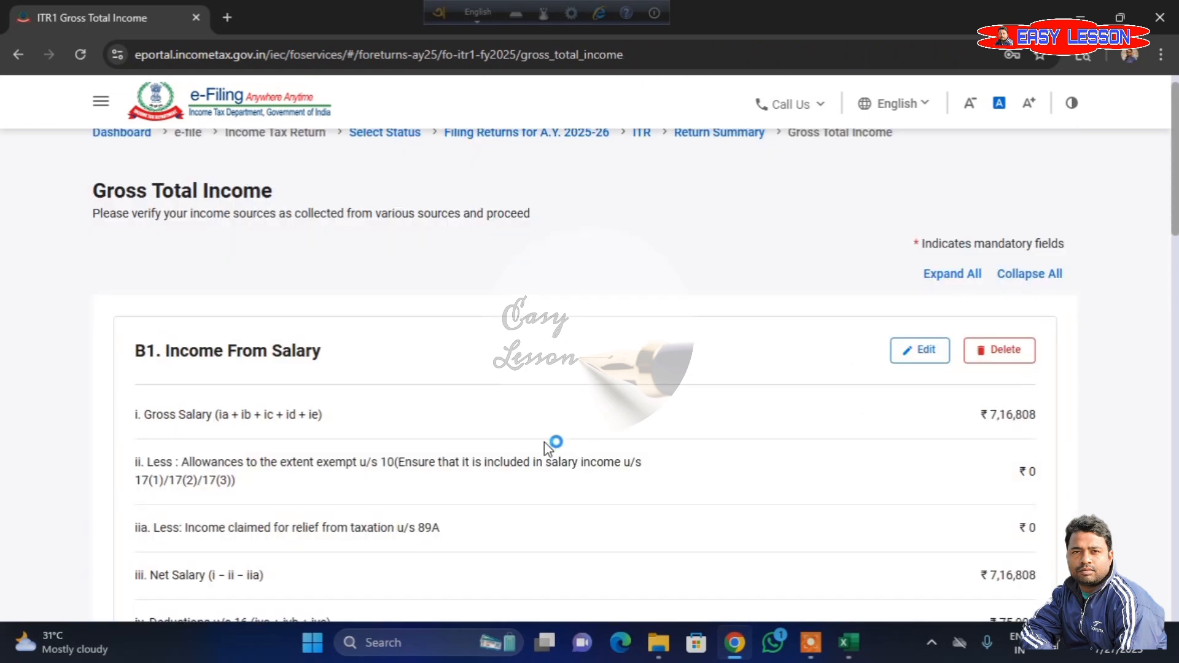
- Review the house property income and the Income from Other Sources breakup, and confirm the Gross Total Income section
{"action": "scroll", "coordinate": [550, 447], "scroll_direction": "down", "scroll_amount": 5}
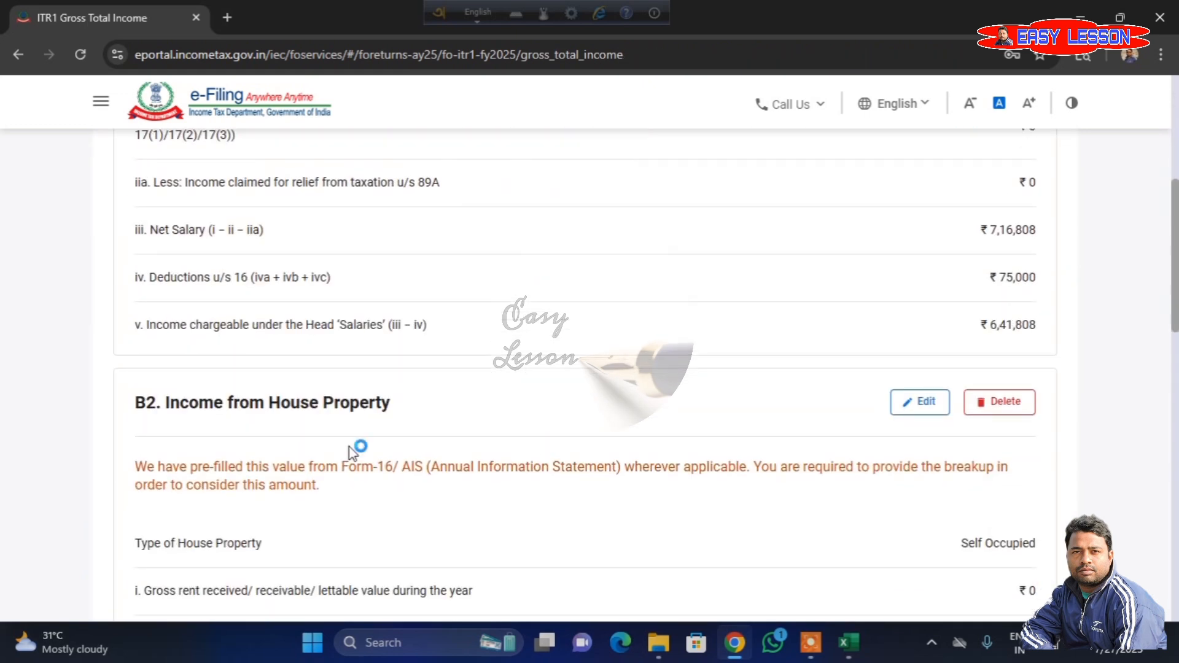
{"action": "scroll", "coordinate": [723, 462], "scroll_direction": "down", "scroll_amount": 1}
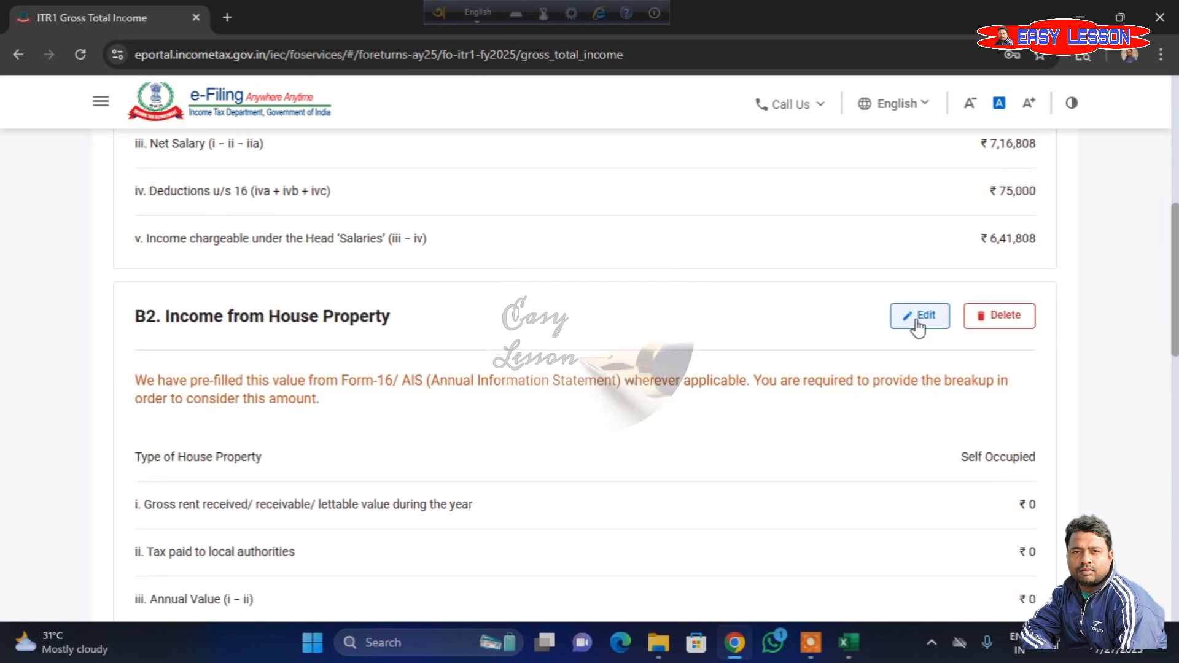
{"action": "scroll", "coordinate": [675, 461], "scroll_direction": "down", "scroll_amount": 1}
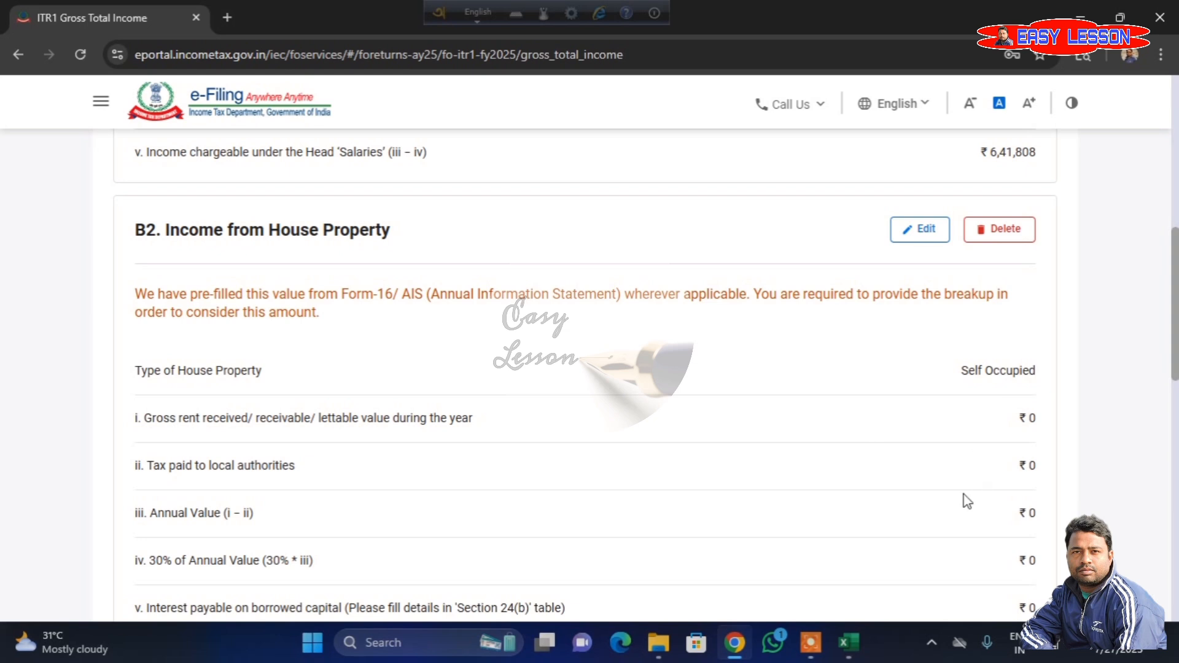
{"action": "scroll", "coordinate": [964, 495], "scroll_direction": "down", "scroll_amount": 1}
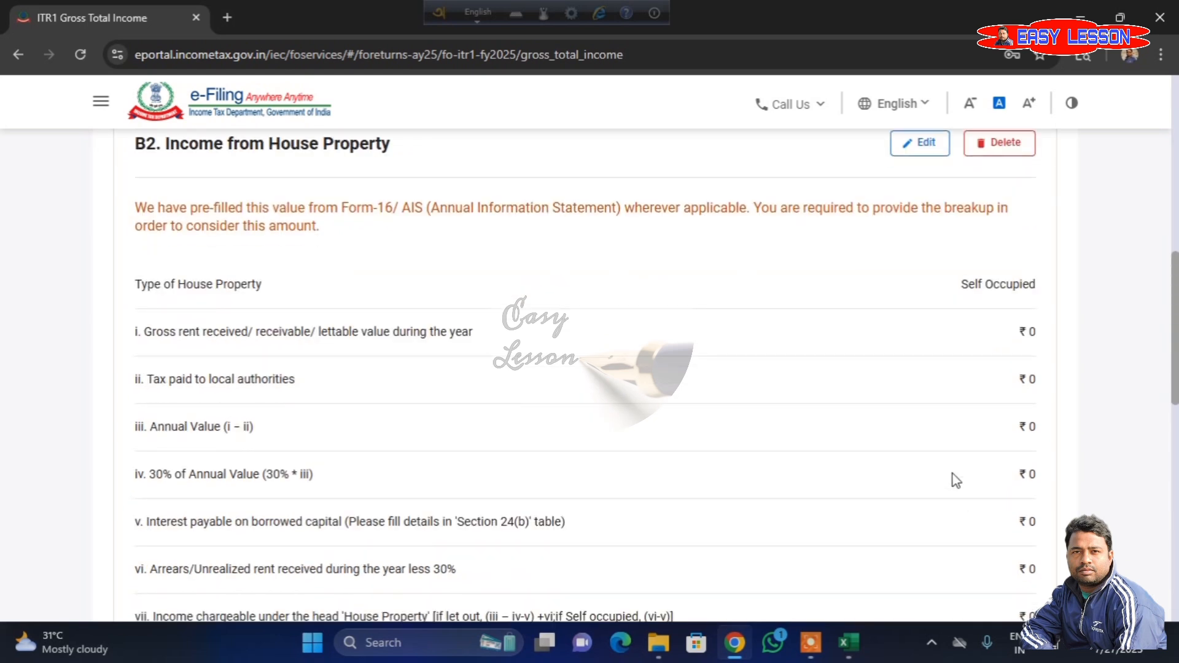
{"action": "scroll", "coordinate": [810, 407], "scroll_direction": "down", "scroll_amount": 4}
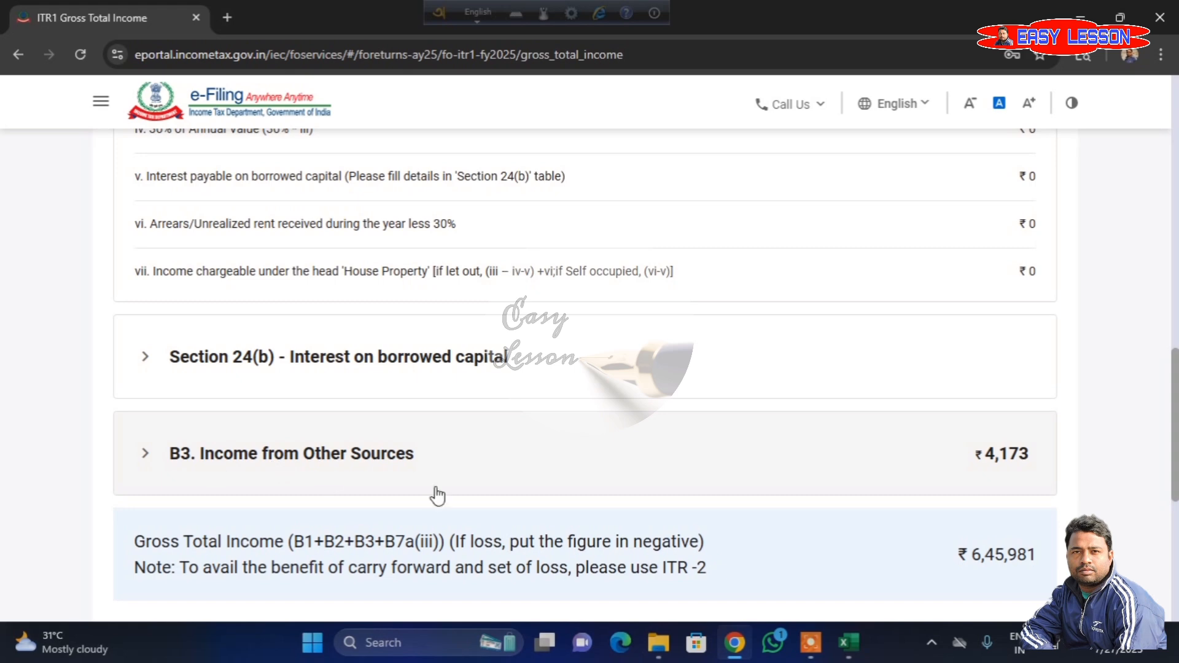
{"action": "scroll", "coordinate": [300, 293], "scroll_direction": "down", "scroll_amount": 2}
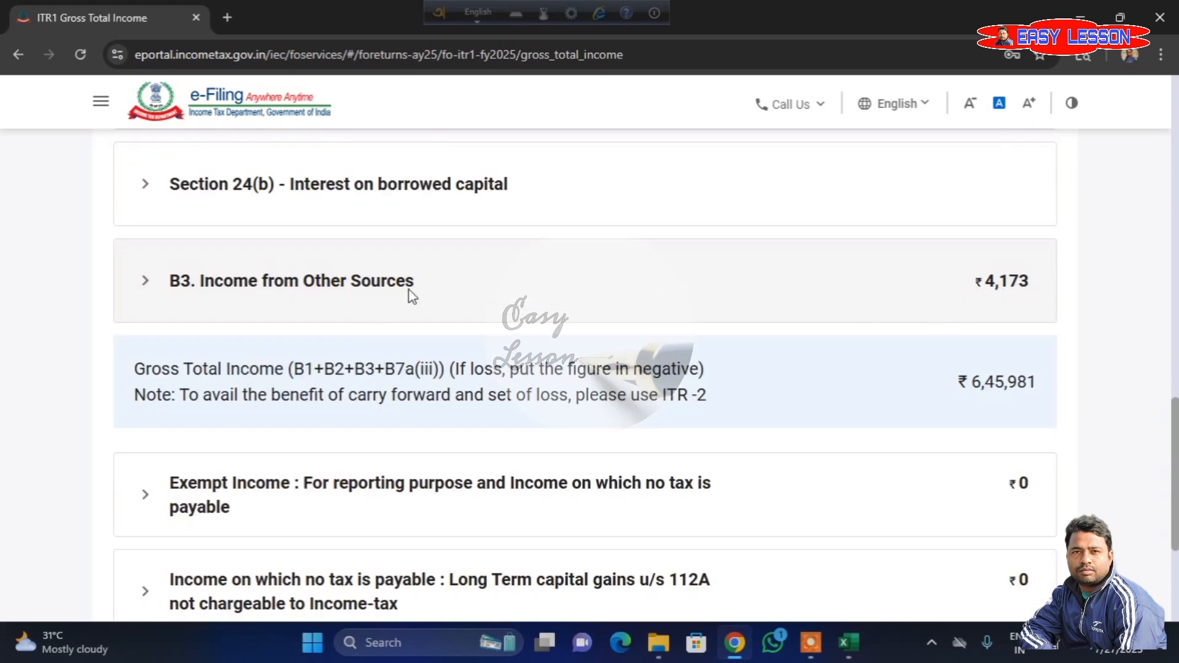
{"action": "left_click", "coordinate": [342, 284]}
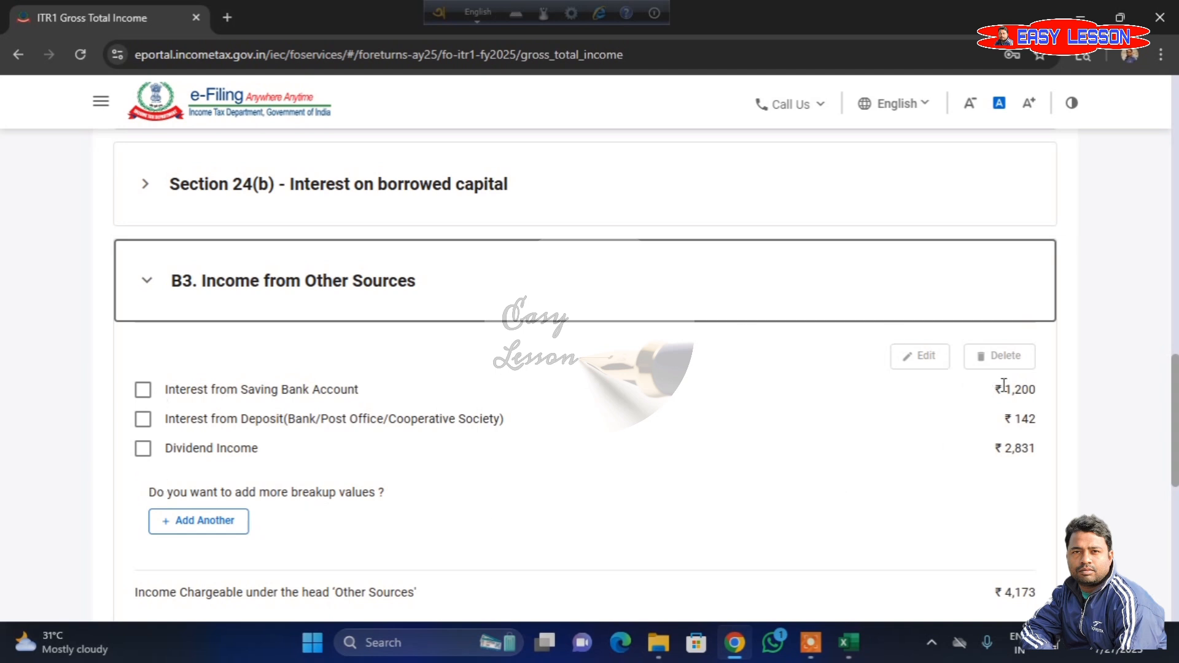
{"action": "left_click", "coordinate": [143, 390]}
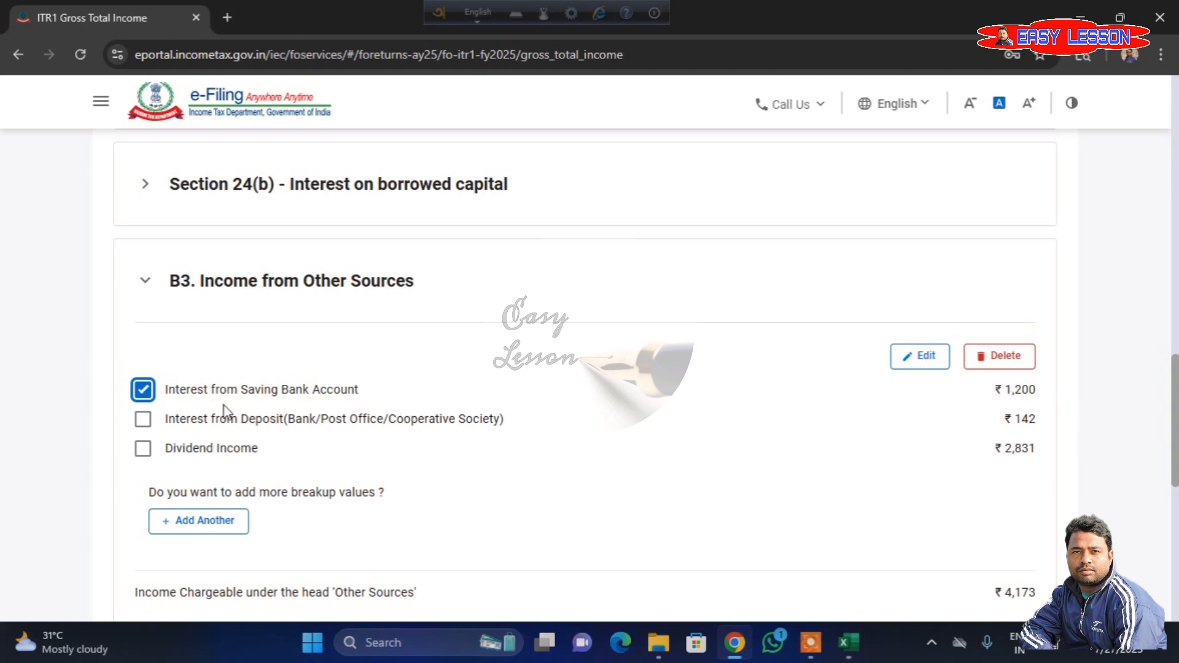
{"action": "left_click", "coordinate": [152, 393]}
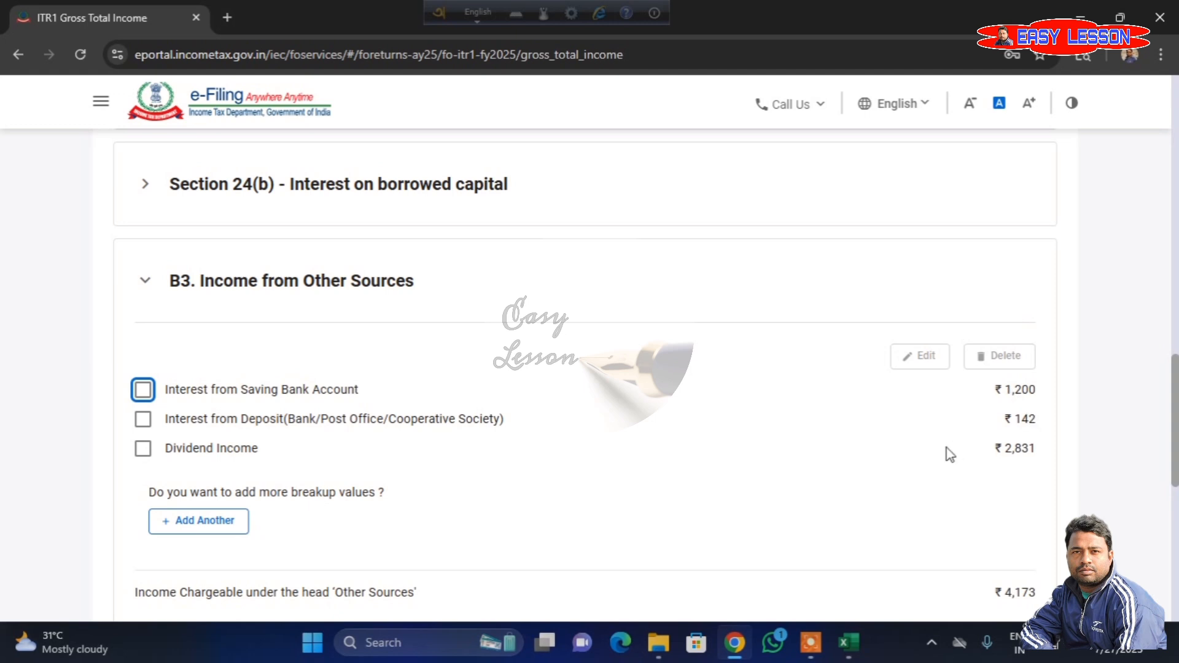
{"action": "scroll", "coordinate": [950, 455], "scroll_direction": "down", "scroll_amount": 9}
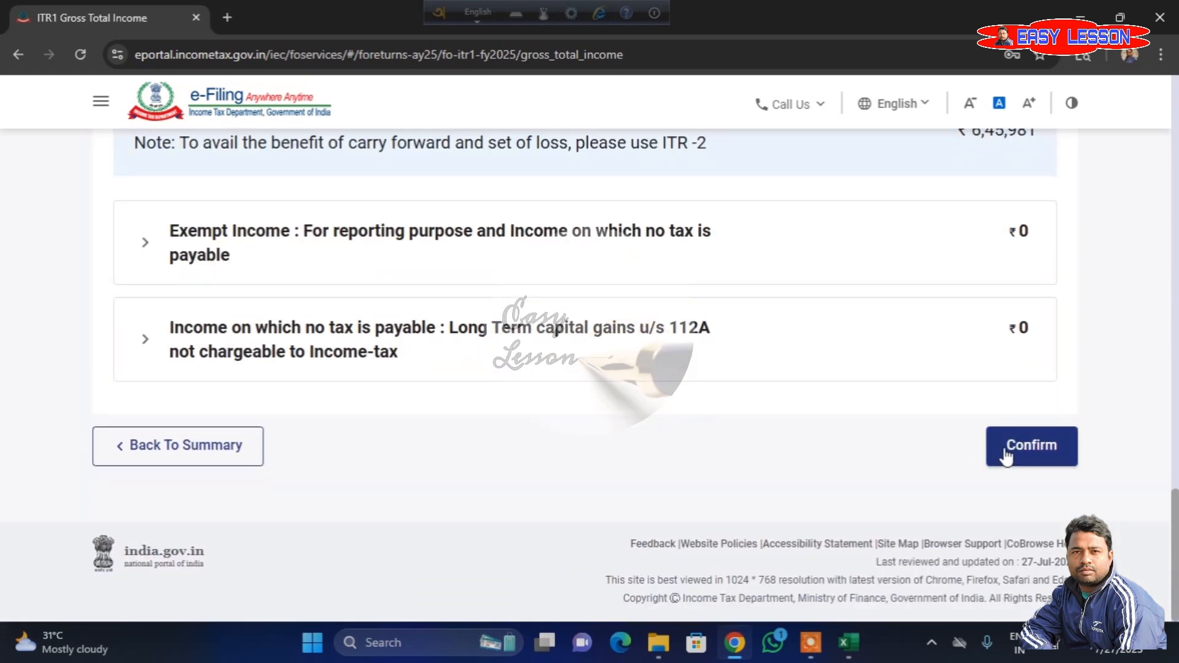
{"action": "left_click", "coordinate": [1038, 453]}
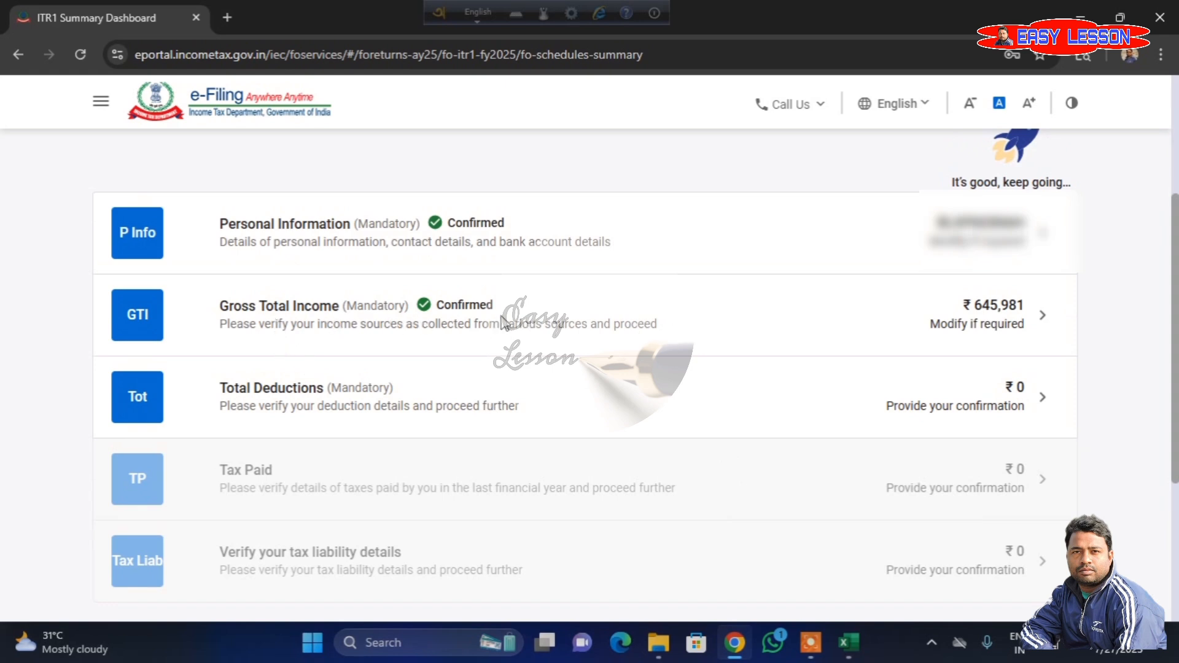
- Open the Total Deductions section, review the 80CCD(2), 80CCH and other deductions, and confirm it
{"action": "left_click", "coordinate": [574, 410]}
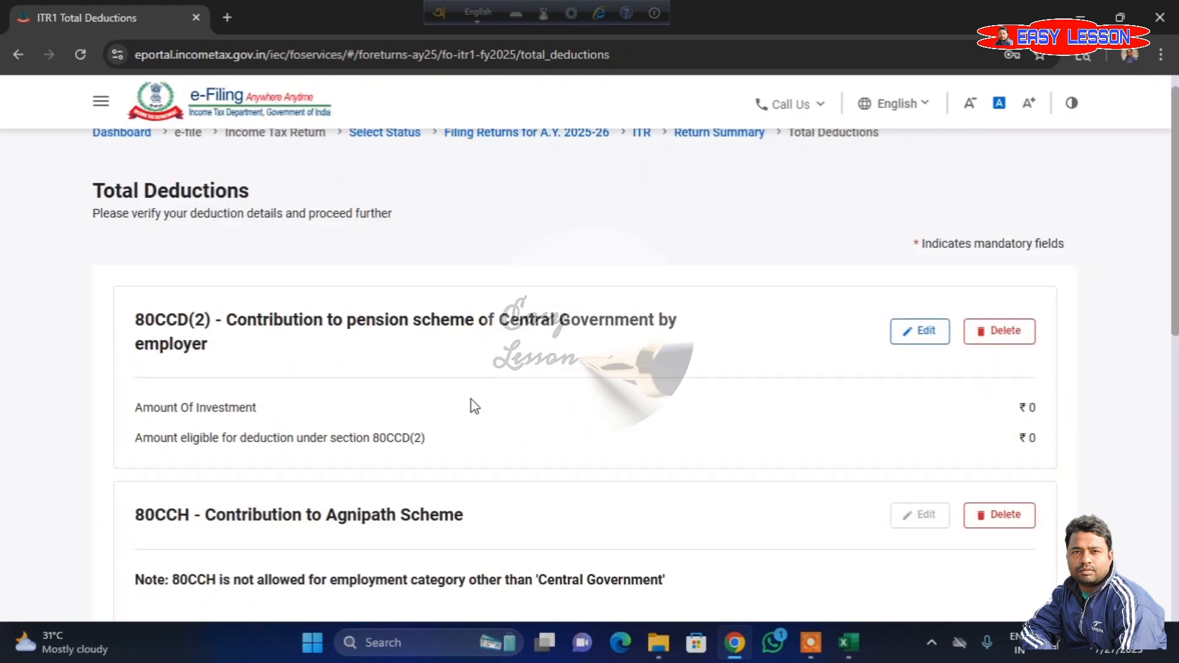
{"action": "scroll", "coordinate": [553, 381], "scroll_direction": "down", "scroll_amount": 5}
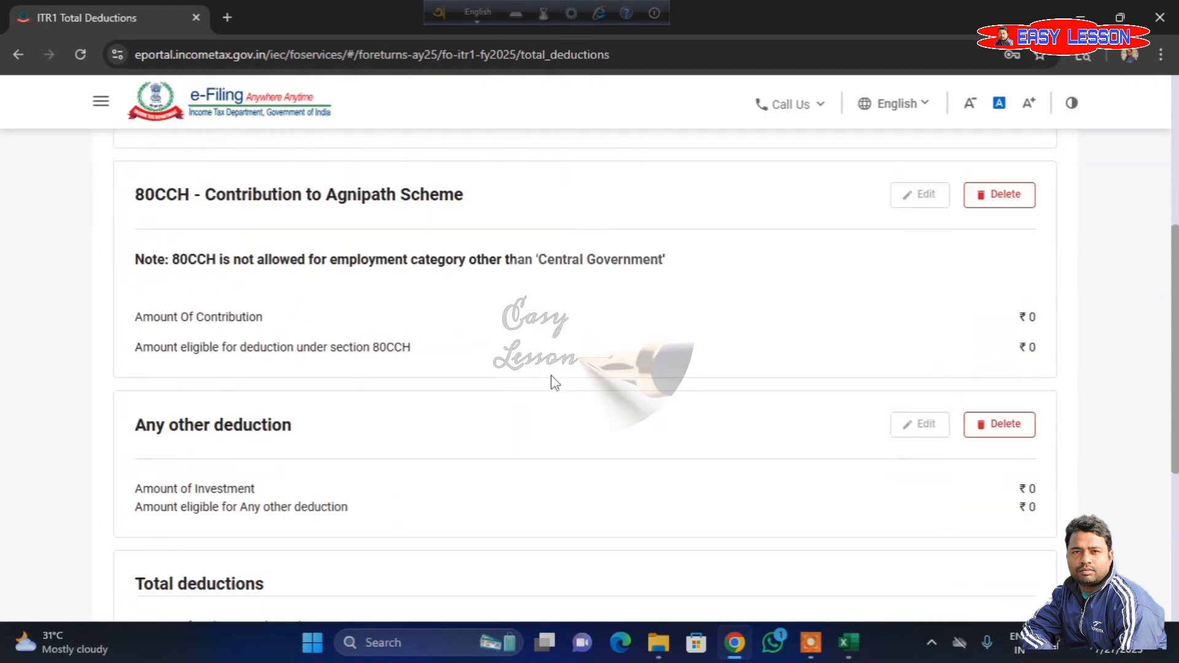
{"action": "scroll", "coordinate": [555, 382], "scroll_direction": "down", "scroll_amount": 5}
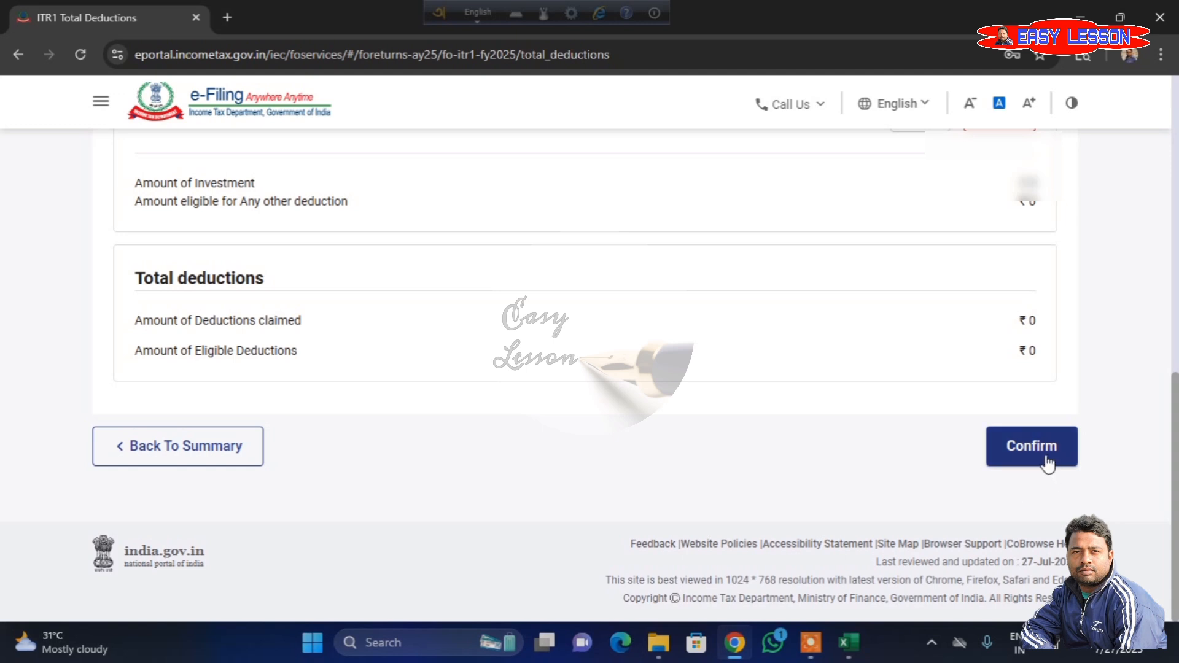
{"action": "left_click", "coordinate": [1048, 465]}
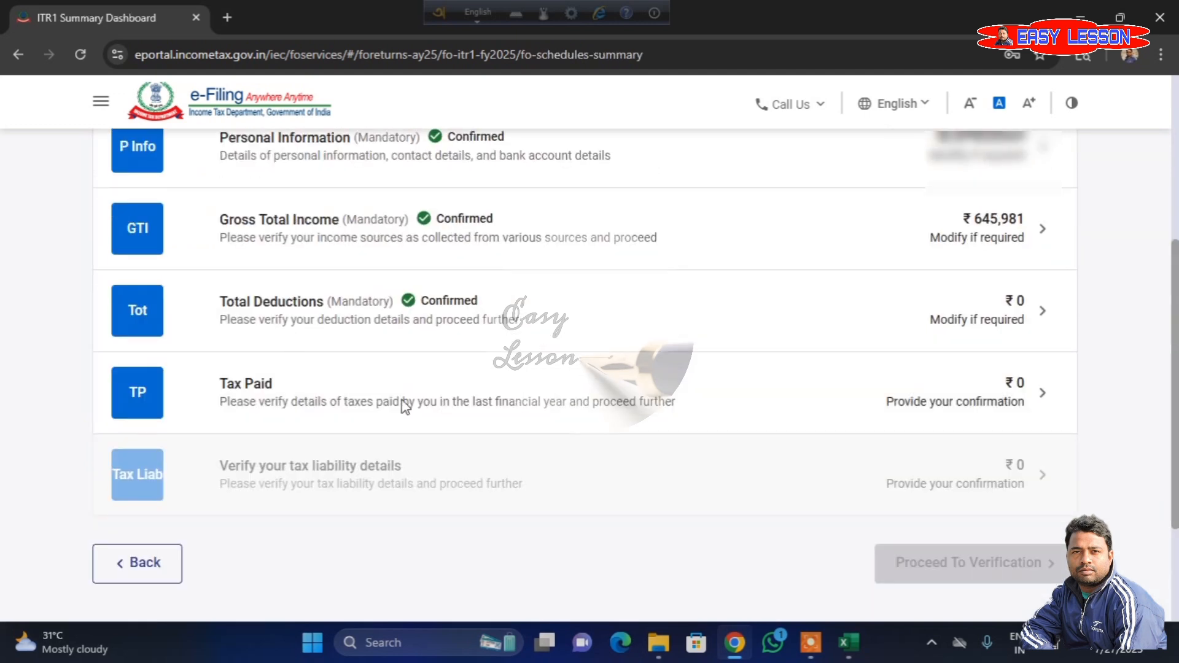
- Open the Tax Paid section, review the TDS, TCS and advance tax schedules, and confirm it
{"action": "left_click", "coordinate": [689, 396]}
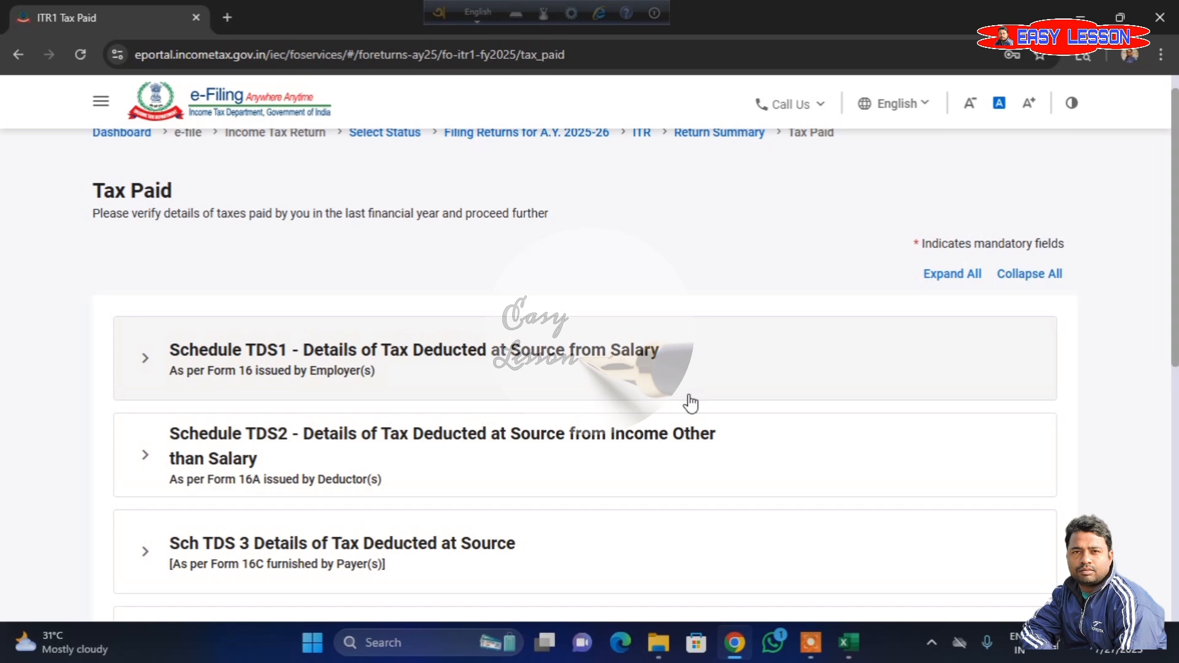
{"action": "scroll", "coordinate": [690, 403], "scroll_direction": "down", "scroll_amount": 7}
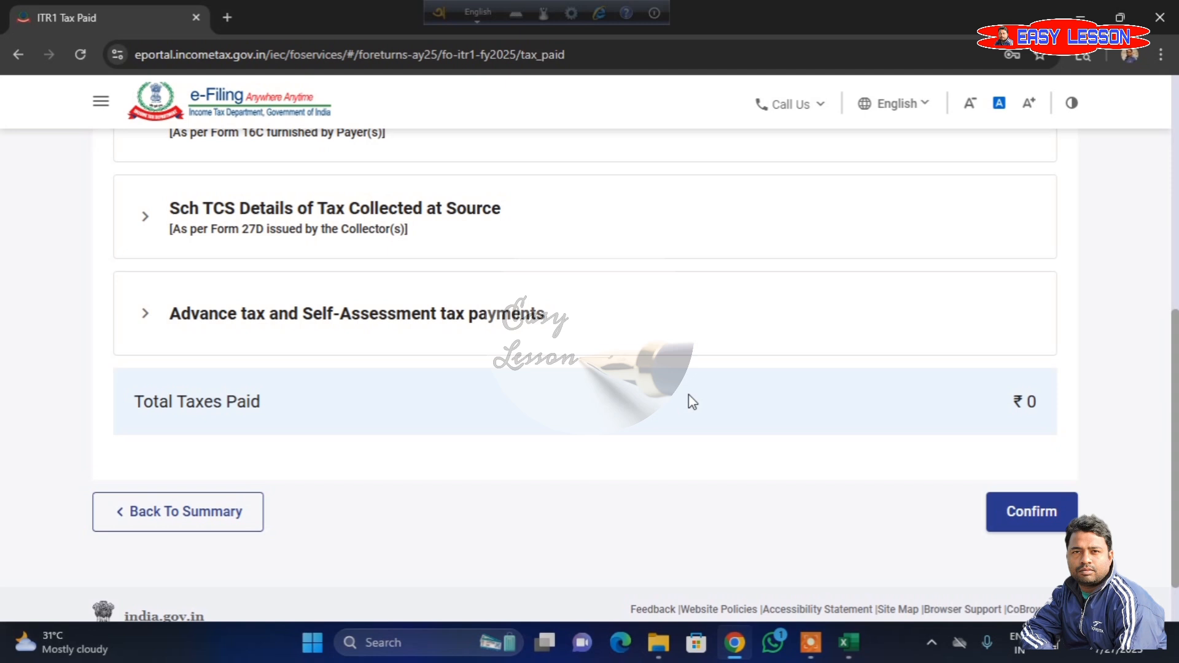
{"action": "scroll", "coordinate": [688, 402], "scroll_direction": "up", "scroll_amount": 6}
{"action": "scroll", "coordinate": [687, 403], "scroll_direction": "down", "scroll_amount": 6}
{"action": "left_click", "coordinate": [1032, 517]}
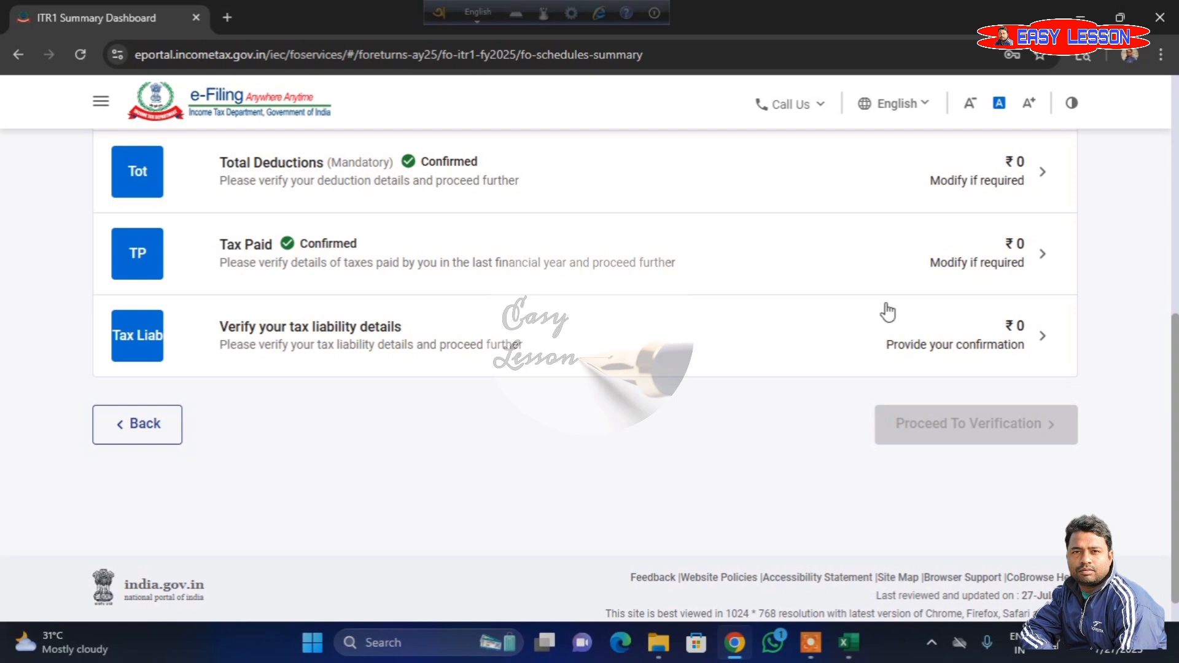
- Verify and confirm the tax liability details, and check the status of all sections in the return summary
{"action": "left_click", "coordinate": [857, 351]}
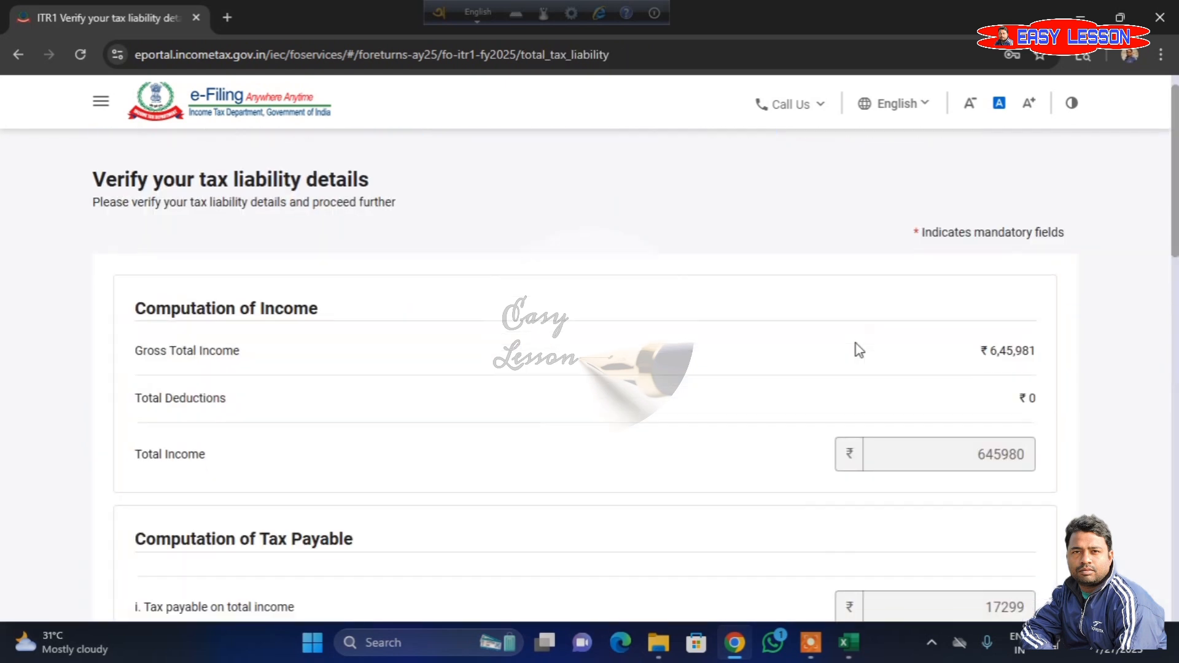
{"action": "scroll", "coordinate": [856, 347], "scroll_direction": "down", "scroll_amount": 10}
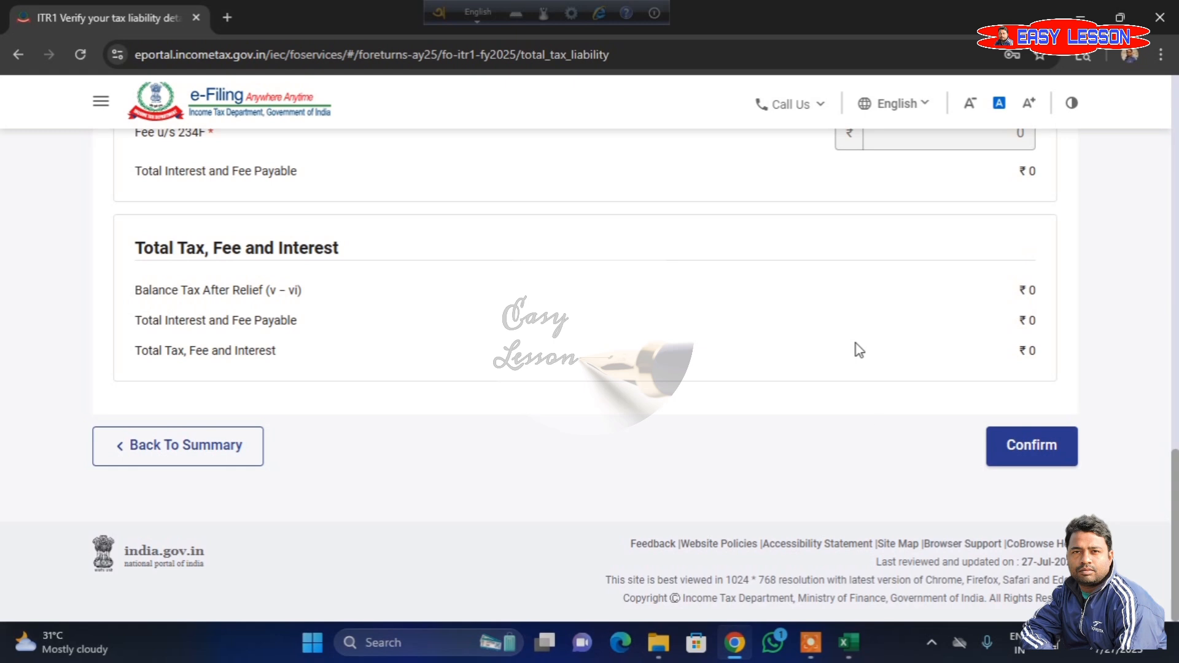
{"action": "left_click", "coordinate": [1026, 451]}
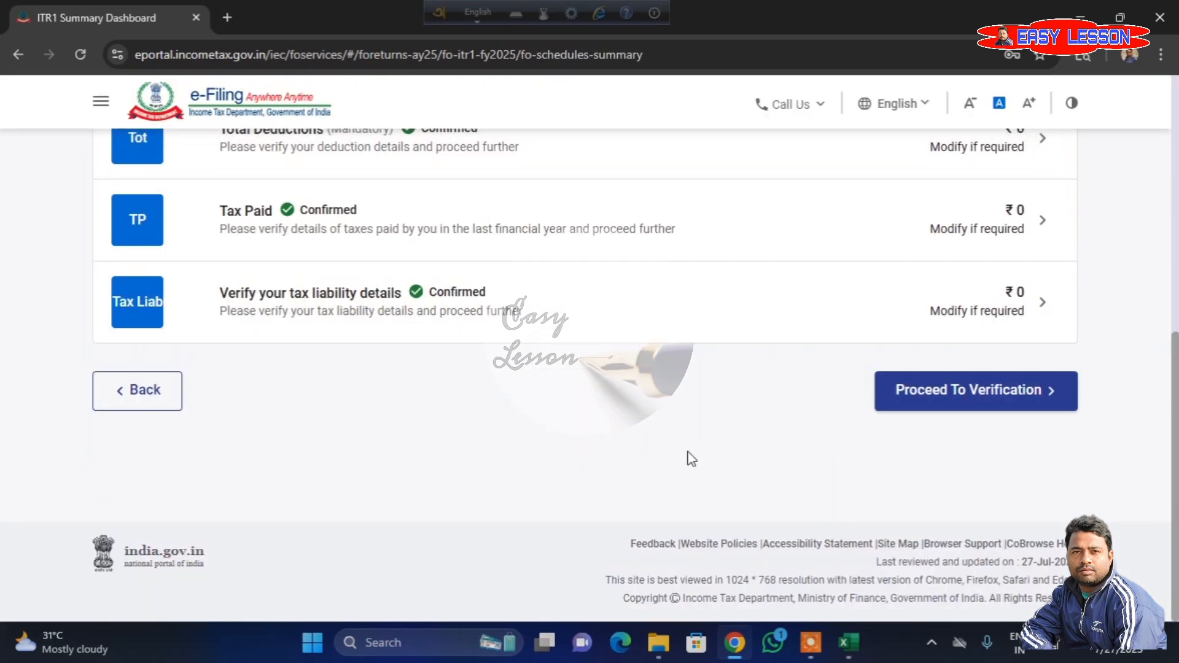
{"action": "scroll", "coordinate": [691, 459], "scroll_direction": "up", "scroll_amount": 4}
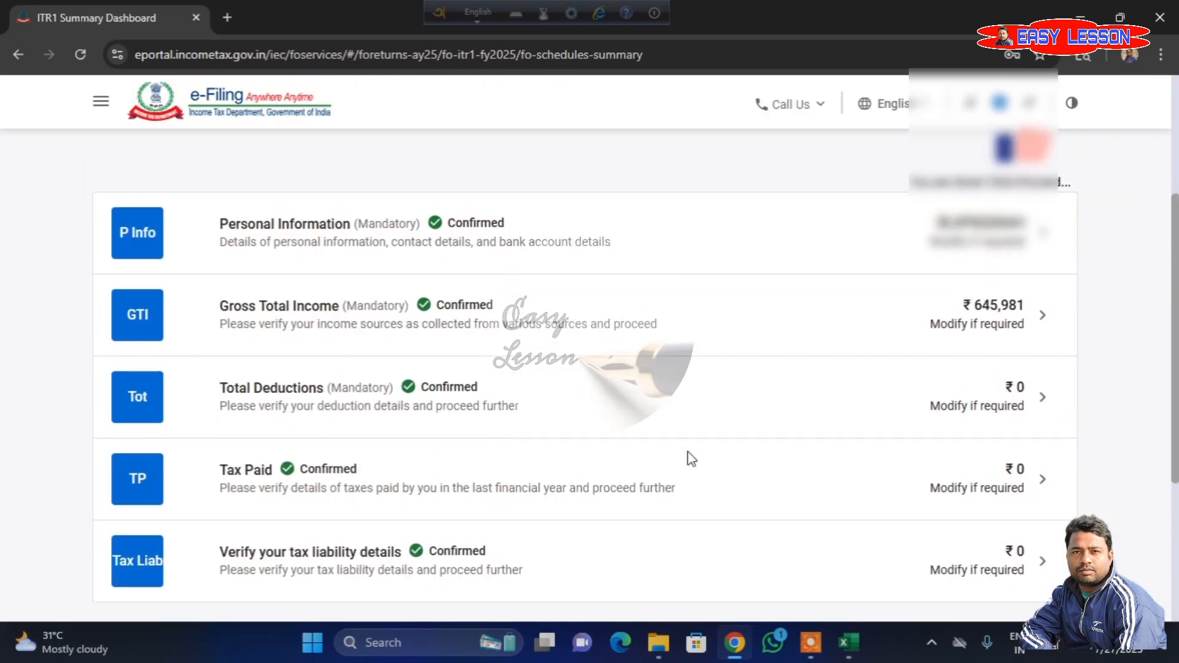
{"action": "scroll", "coordinate": [566, 302], "scroll_direction": "down", "scroll_amount": 1}
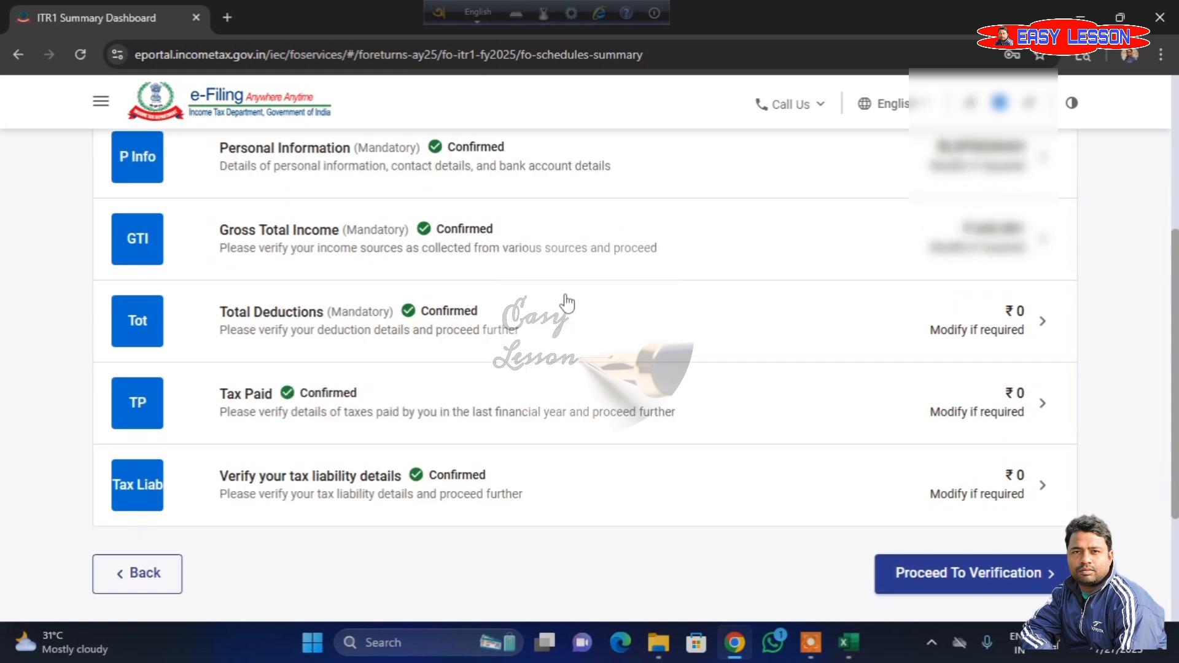
- Check the confirmed status of every section in the return summary and proceed to verification
{"action": "scroll", "coordinate": [566, 302], "scroll_direction": "down", "scroll_amount": 1}
{"action": "scroll", "coordinate": [568, 370], "scroll_direction": "up", "scroll_amount": 1}
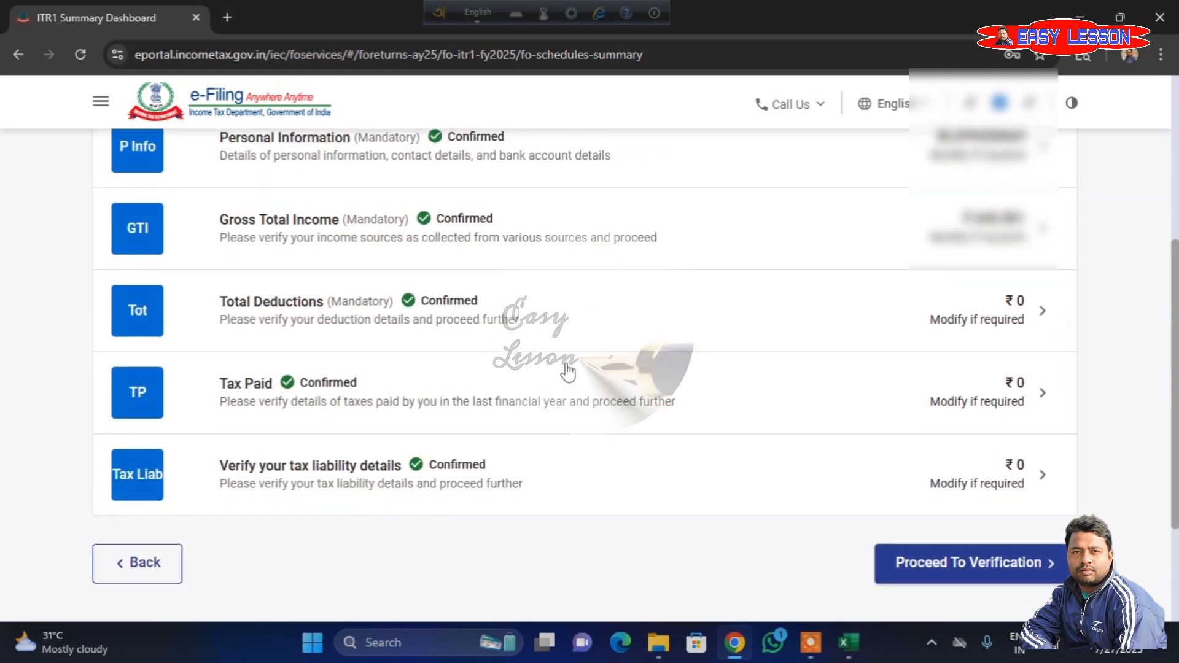
{"action": "scroll", "coordinate": [568, 371], "scroll_direction": "up", "scroll_amount": 1}
{"action": "scroll", "coordinate": [571, 238], "scroll_direction": "down", "scroll_amount": 1}
{"action": "left_click", "coordinate": [958, 568]}
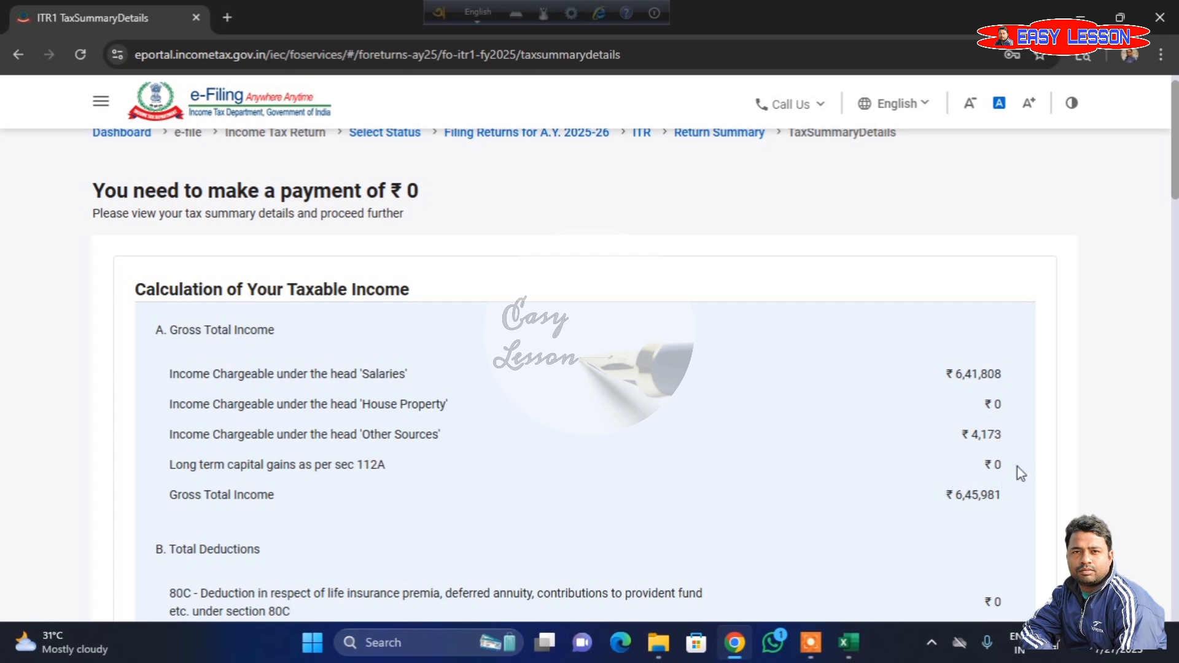
- Review the taxable income, tax payable, tax paid and amount payable calculations, and proceed to preview and submit the return
{"action": "scroll", "coordinate": [919, 441], "scroll_direction": "down", "scroll_amount": 2}
{"action": "scroll", "coordinate": [919, 441], "scroll_direction": "down", "scroll_amount": 12}
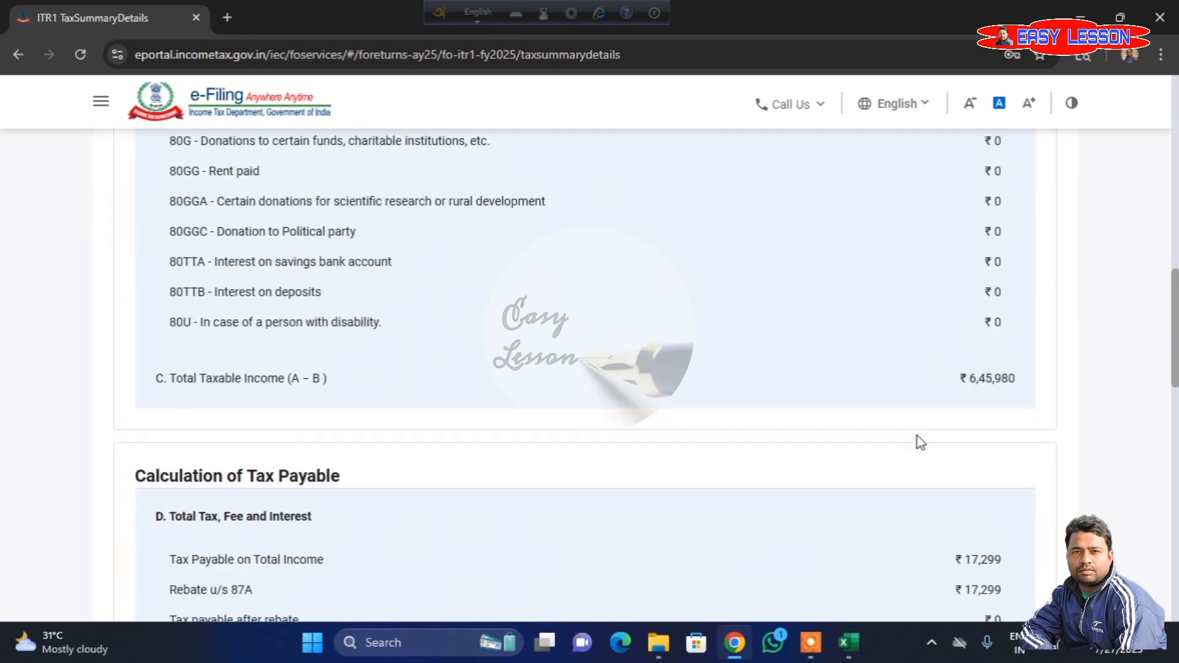
{"action": "scroll", "coordinate": [919, 441], "scroll_direction": "down", "scroll_amount": 5}
{"action": "scroll", "coordinate": [890, 448], "scroll_direction": "up", "scroll_amount": 3}
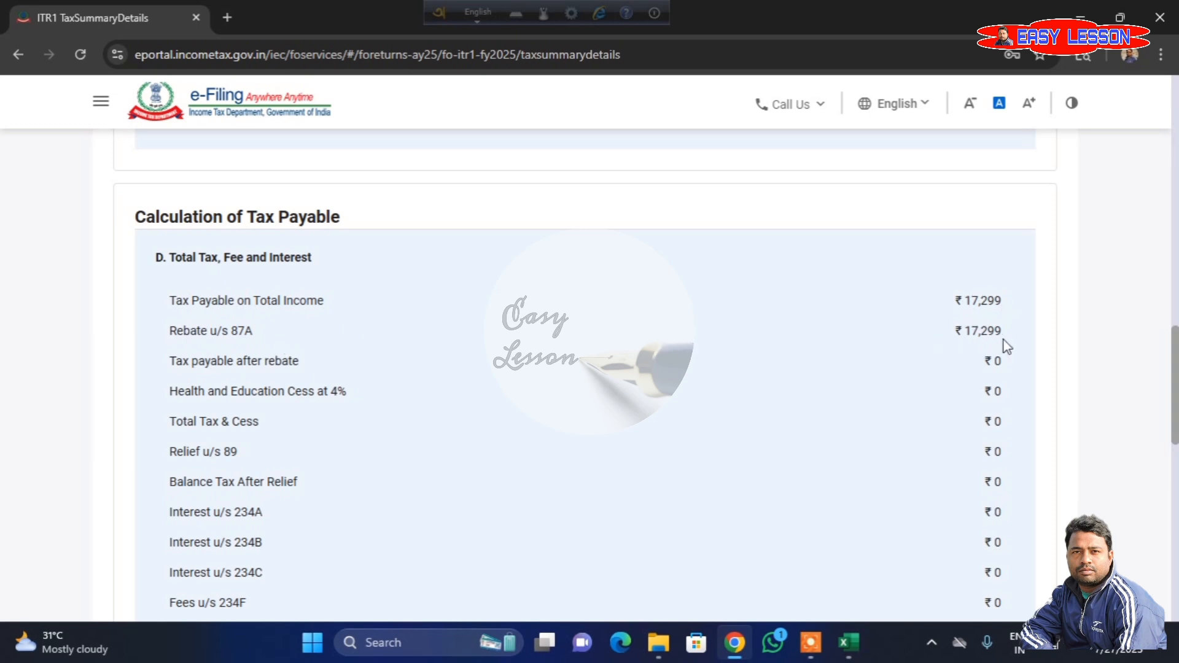
{"action": "scroll", "coordinate": [979, 402], "scroll_direction": "down", "scroll_amount": 7}
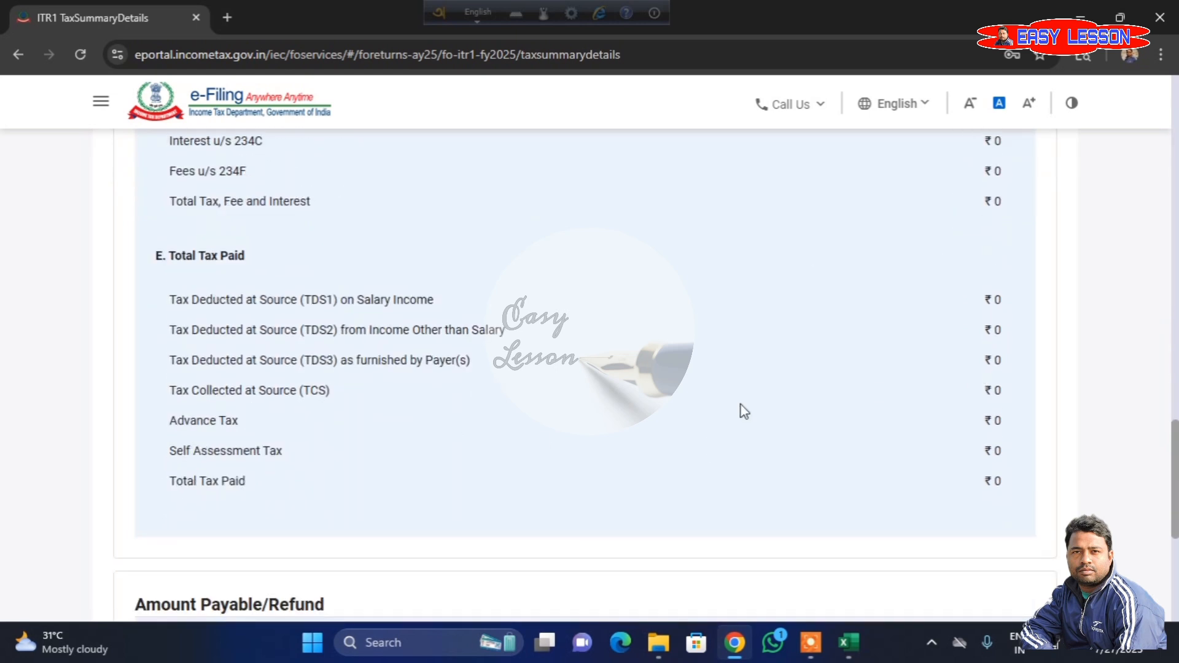
{"action": "scroll", "coordinate": [743, 410], "scroll_direction": "down", "scroll_amount": 3}
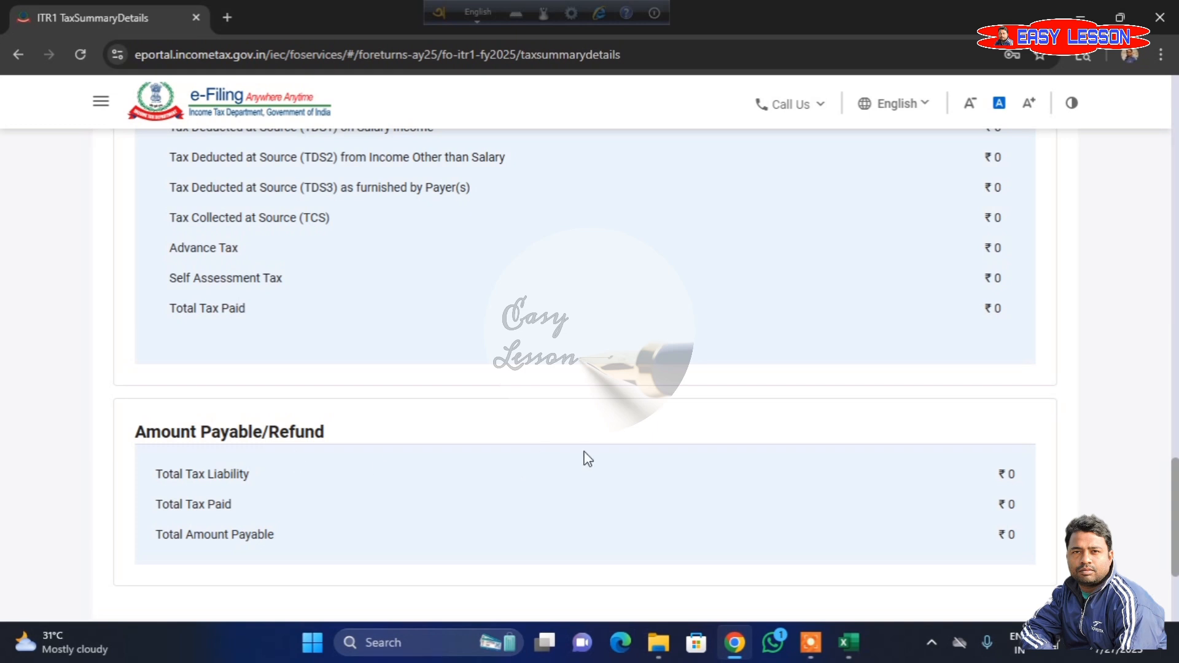
{"action": "scroll", "coordinate": [586, 458], "scroll_direction": "down", "scroll_amount": 3}
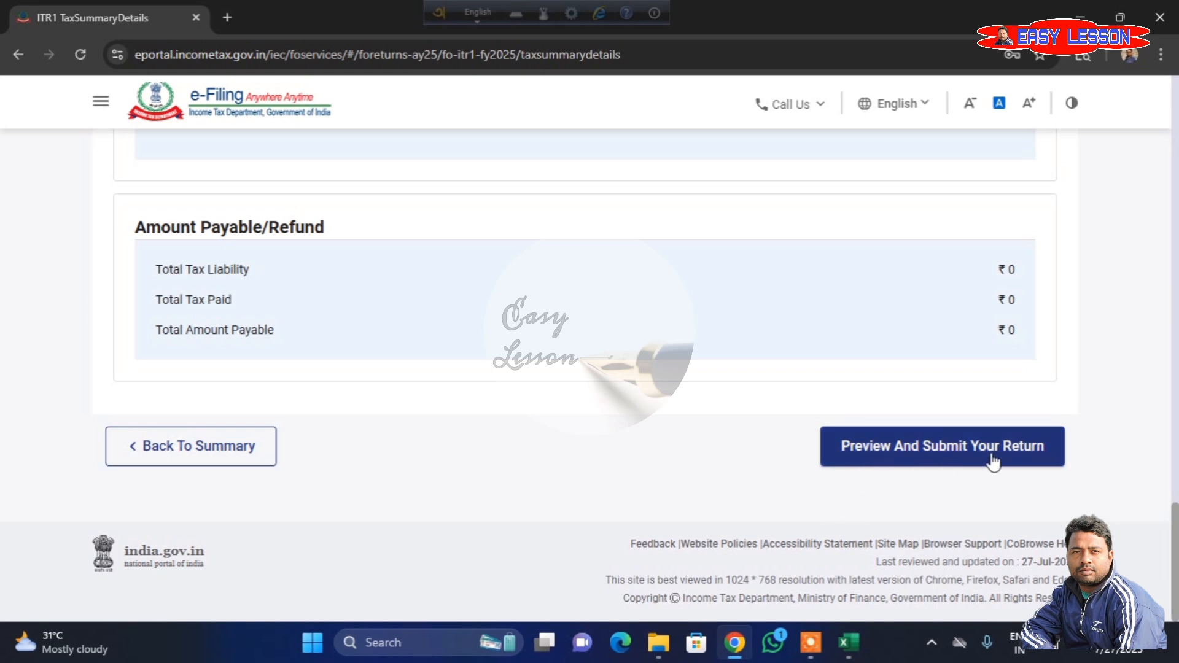
{"action": "left_click", "coordinate": [875, 461]}
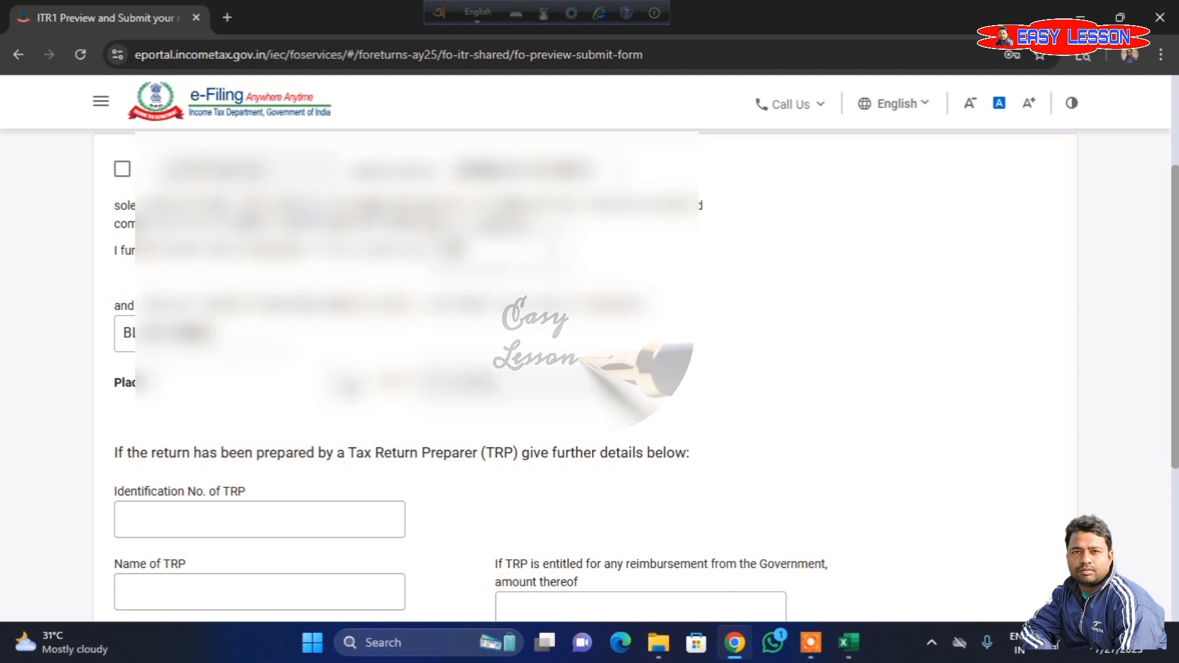
- Accept the declaration, fill in the place, and proceed to validation of the return
{"action": "left_click", "coordinate": [123, 172]}
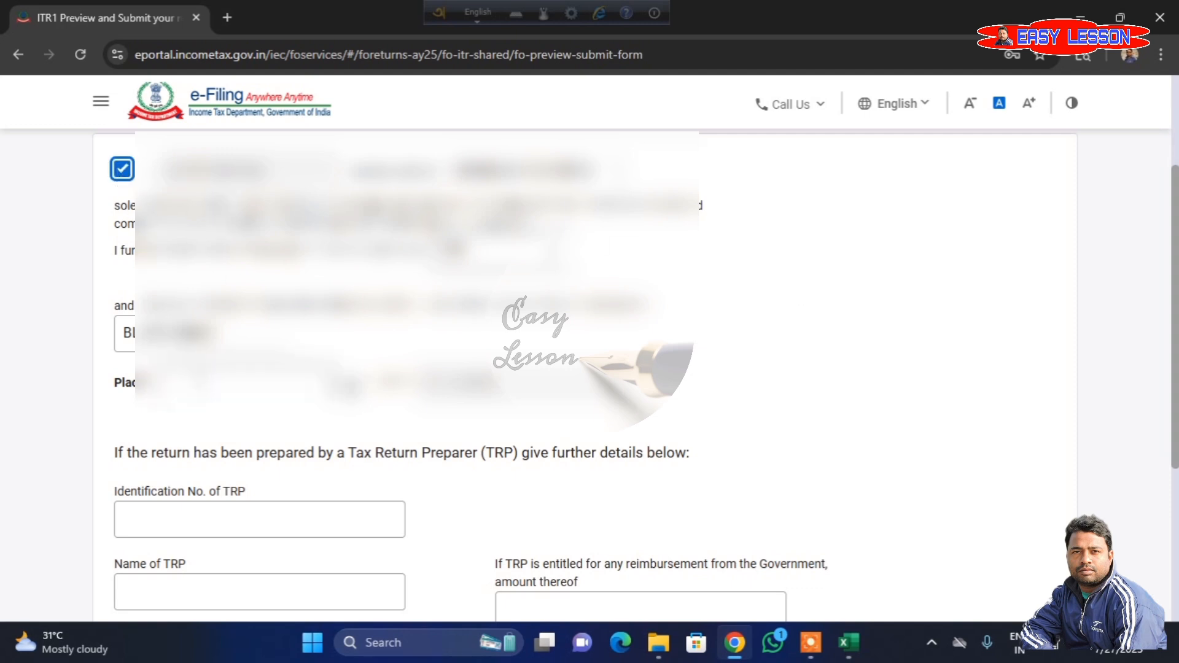
{"action": "left_click", "coordinate": [165, 380]}
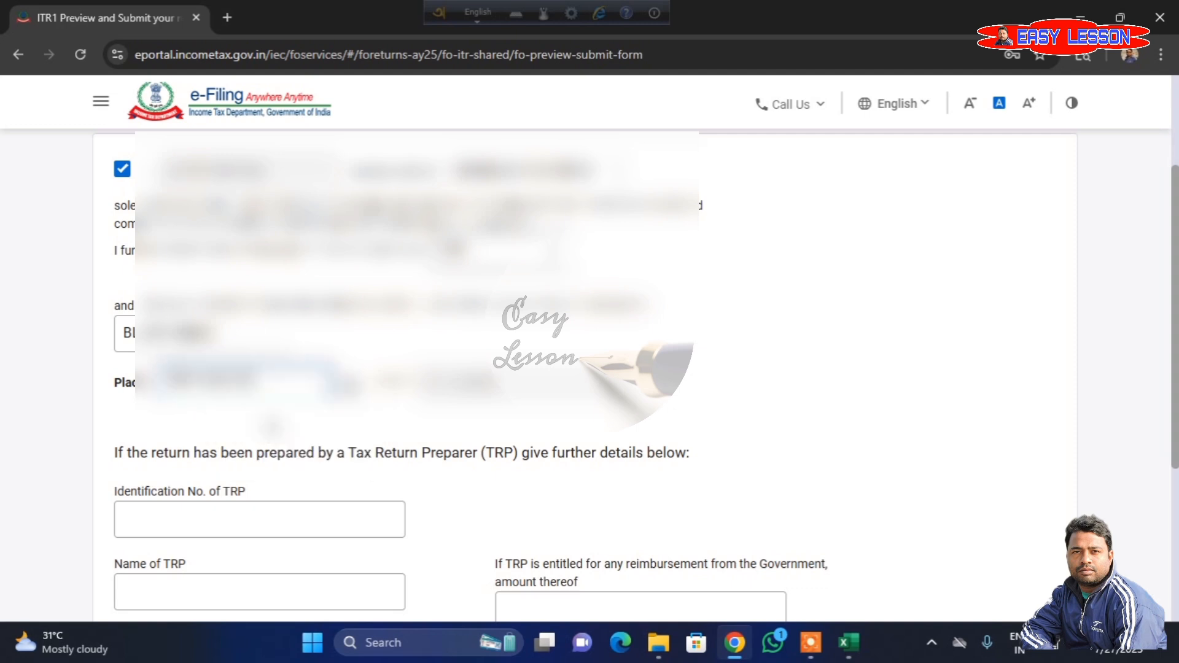
{"action": "scroll", "coordinate": [991, 450], "scroll_direction": "down", "scroll_amount": 5}
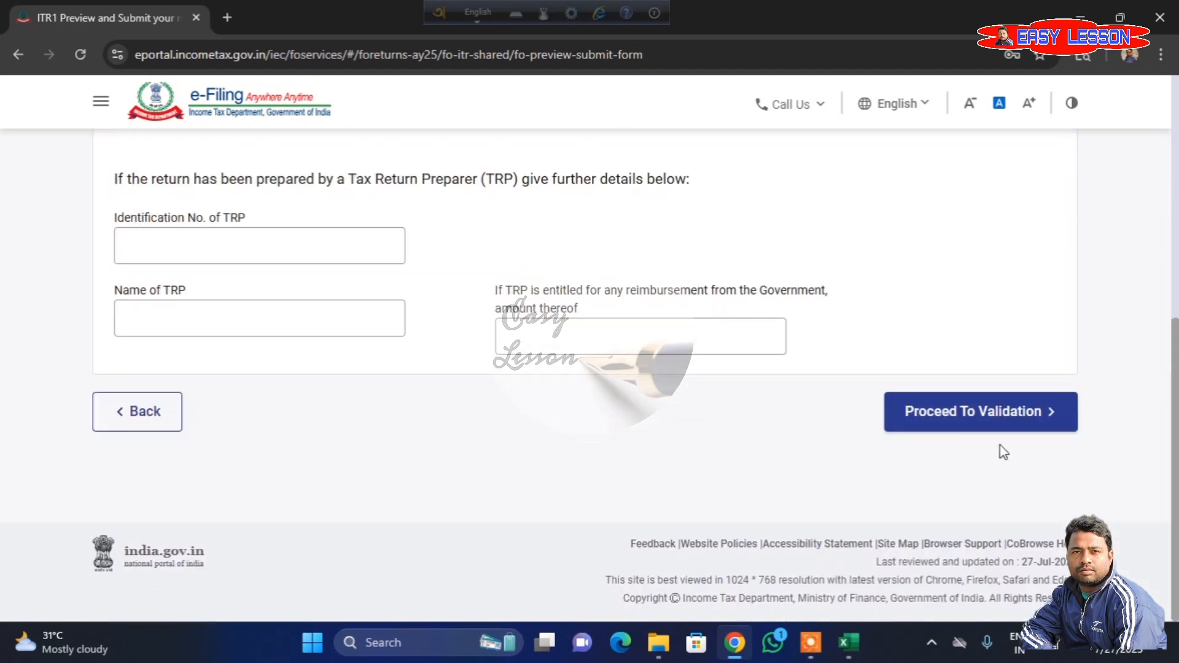
{"action": "left_click", "coordinate": [990, 425]}
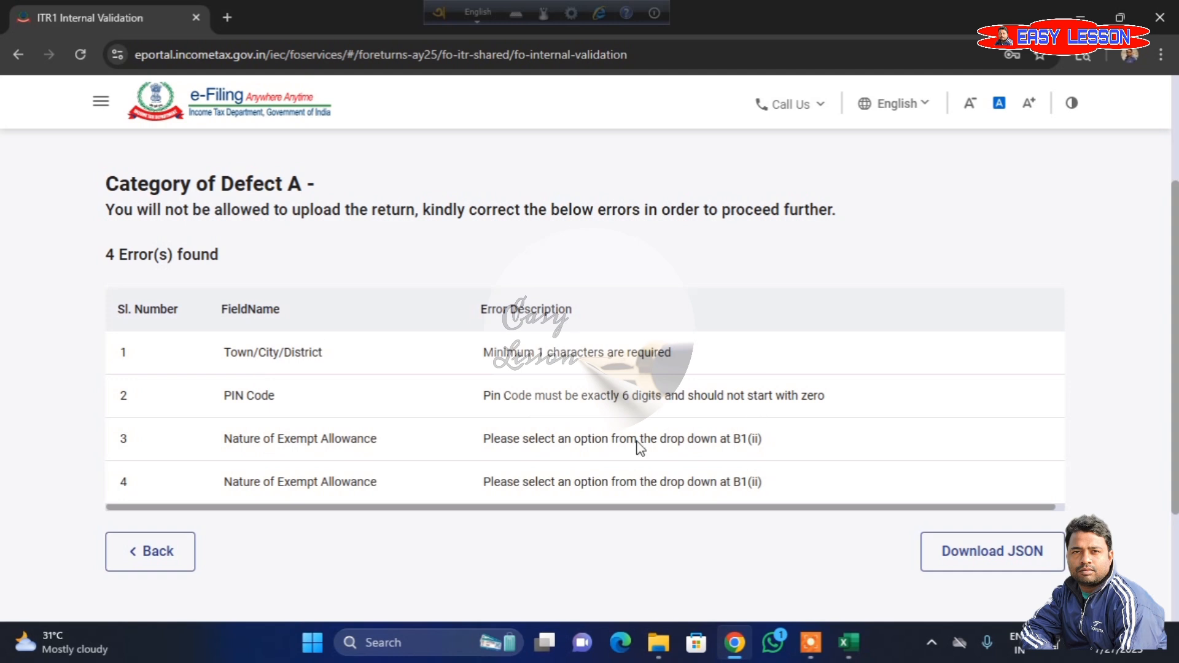
- Open the Nature of Exempt Allowance error and delete the blank, Sec 10(10) gratuity and Sec 10(10A) commuted pension entries from the salary income
{"action": "left_click", "coordinate": [359, 498]}
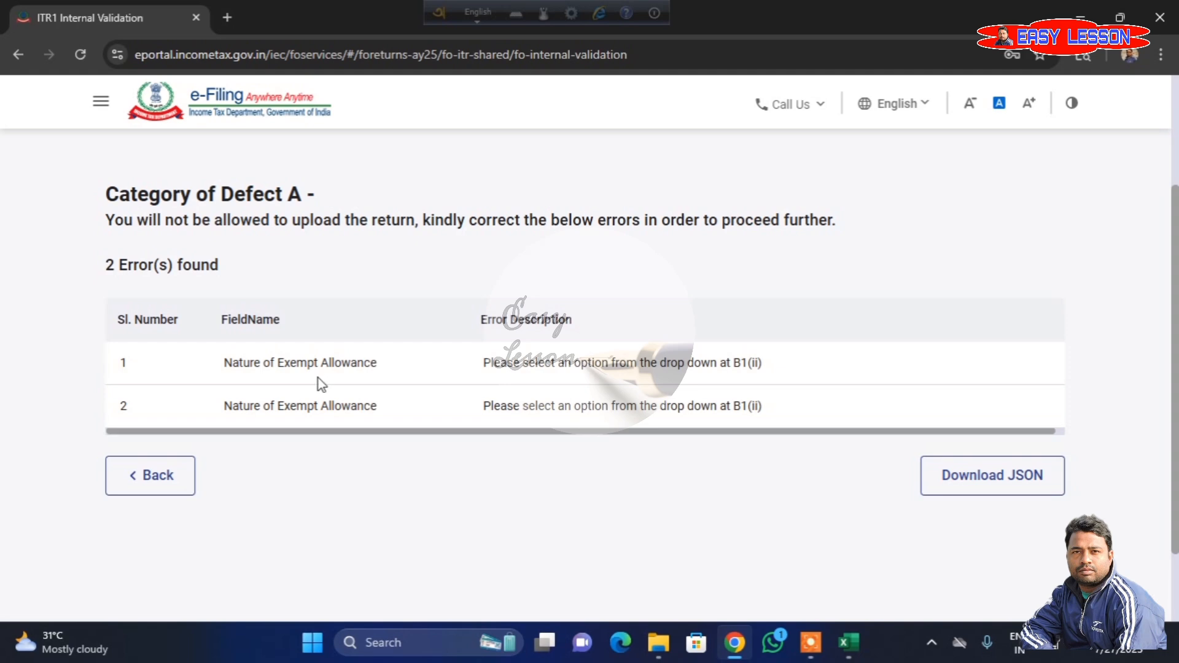
{"action": "left_click", "coordinate": [297, 364]}
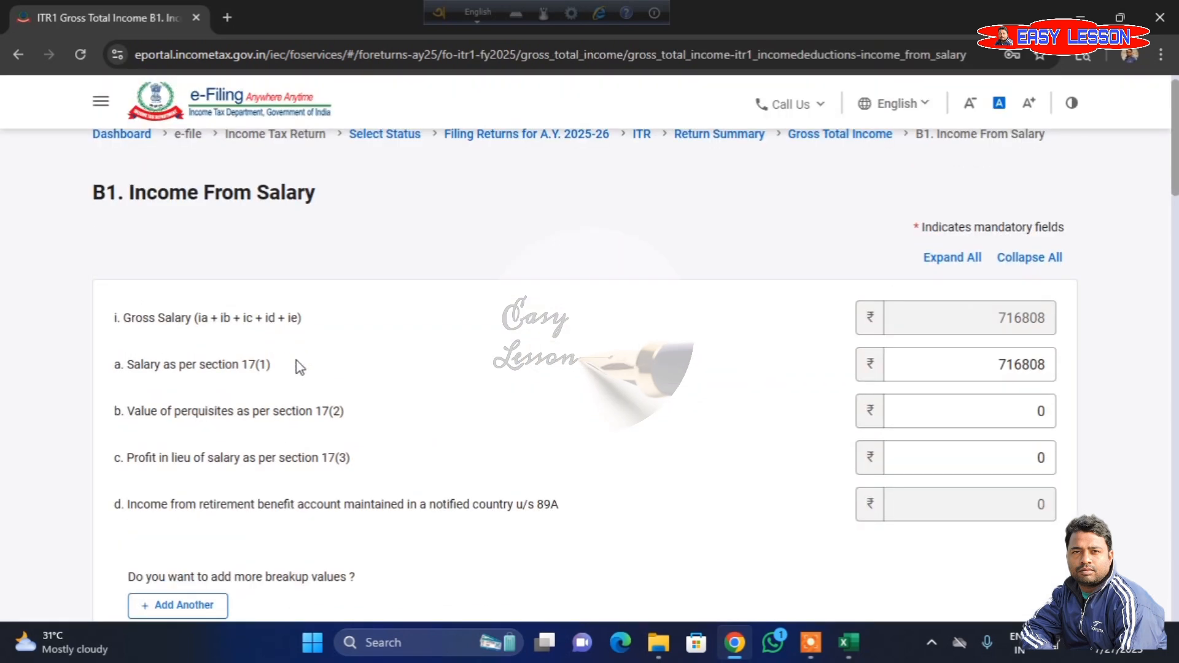
{"action": "scroll", "coordinate": [367, 398], "scroll_direction": "down", "scroll_amount": 8}
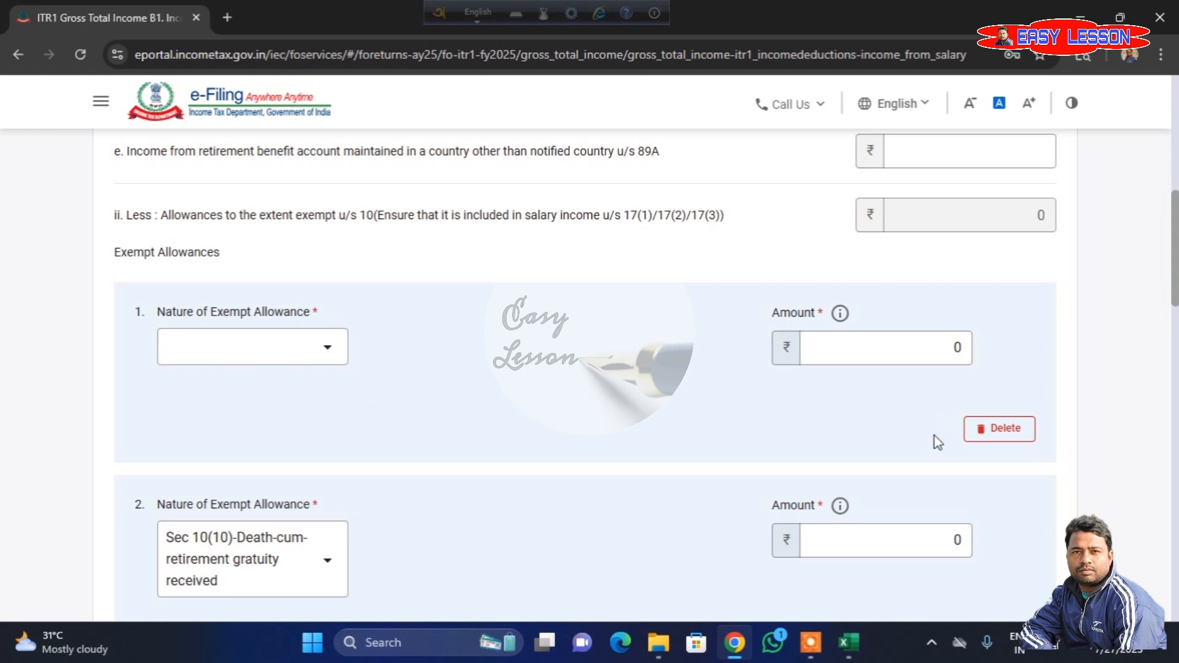
{"action": "left_click", "coordinate": [998, 433]}
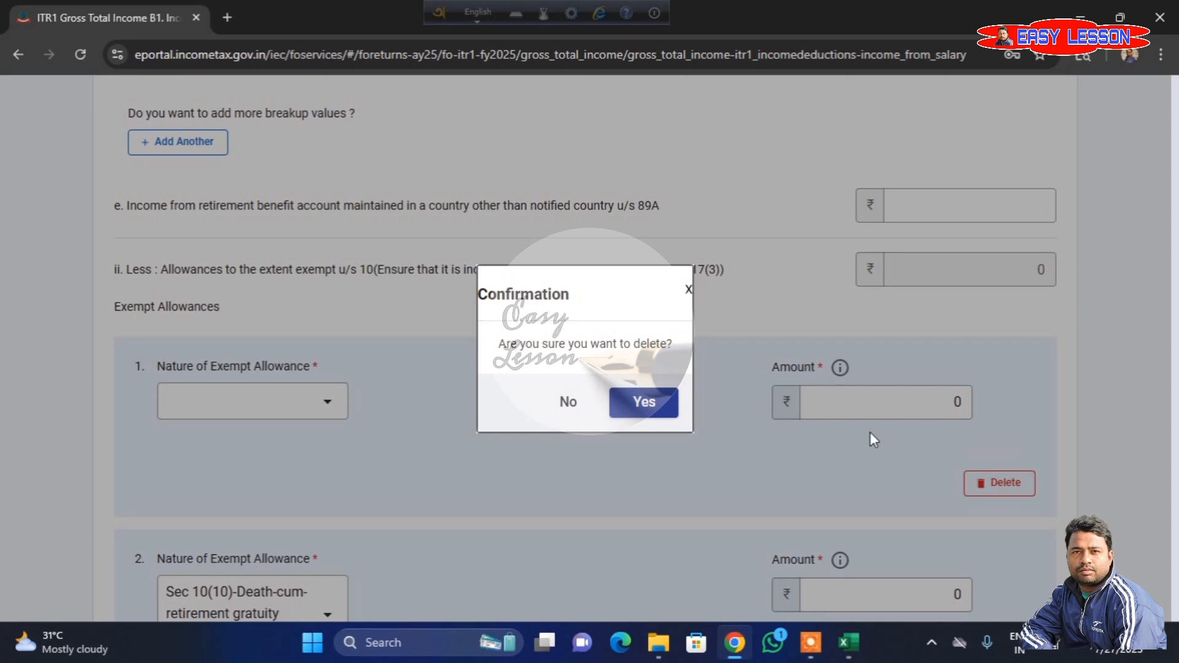
{"action": "left_click", "coordinate": [623, 413]}
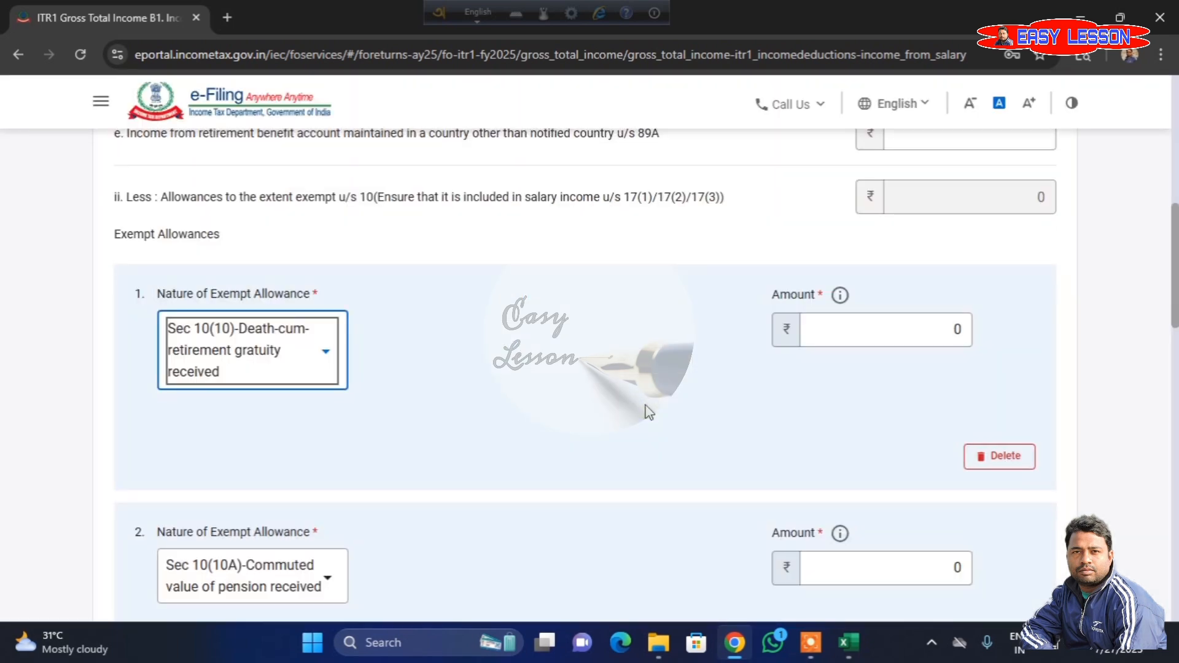
{"action": "left_click", "coordinate": [1006, 455]}
{"action": "left_click", "coordinate": [643, 402]}
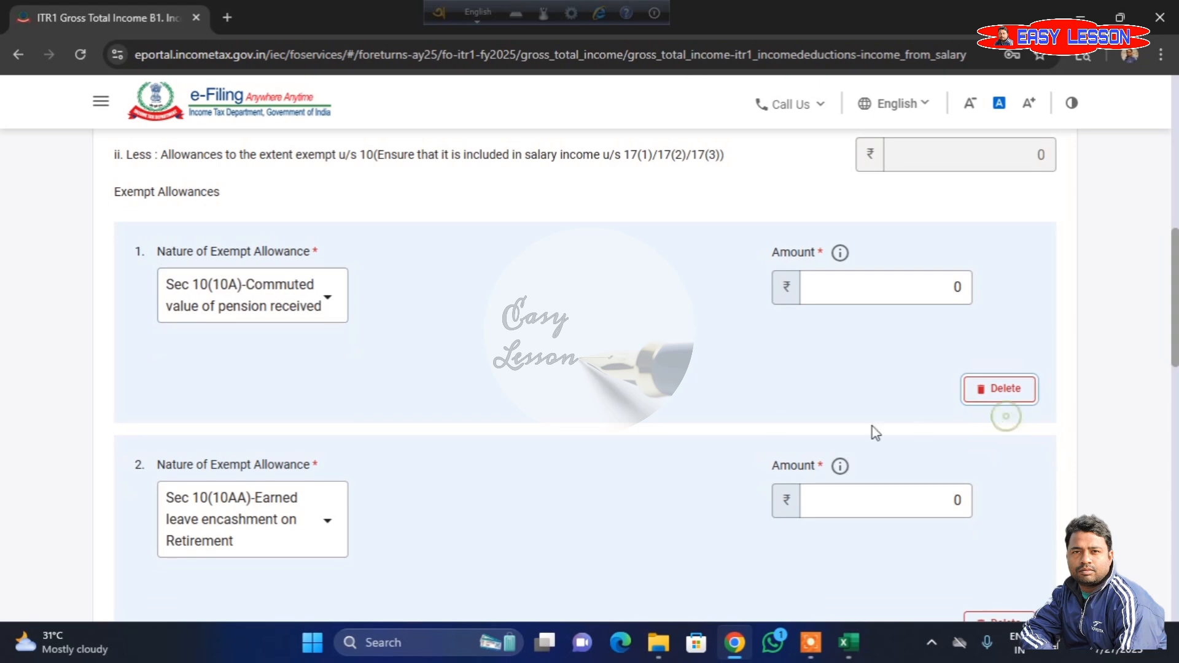
{"action": "left_click", "coordinate": [1003, 404]}
{"action": "left_click", "coordinate": [644, 403]}
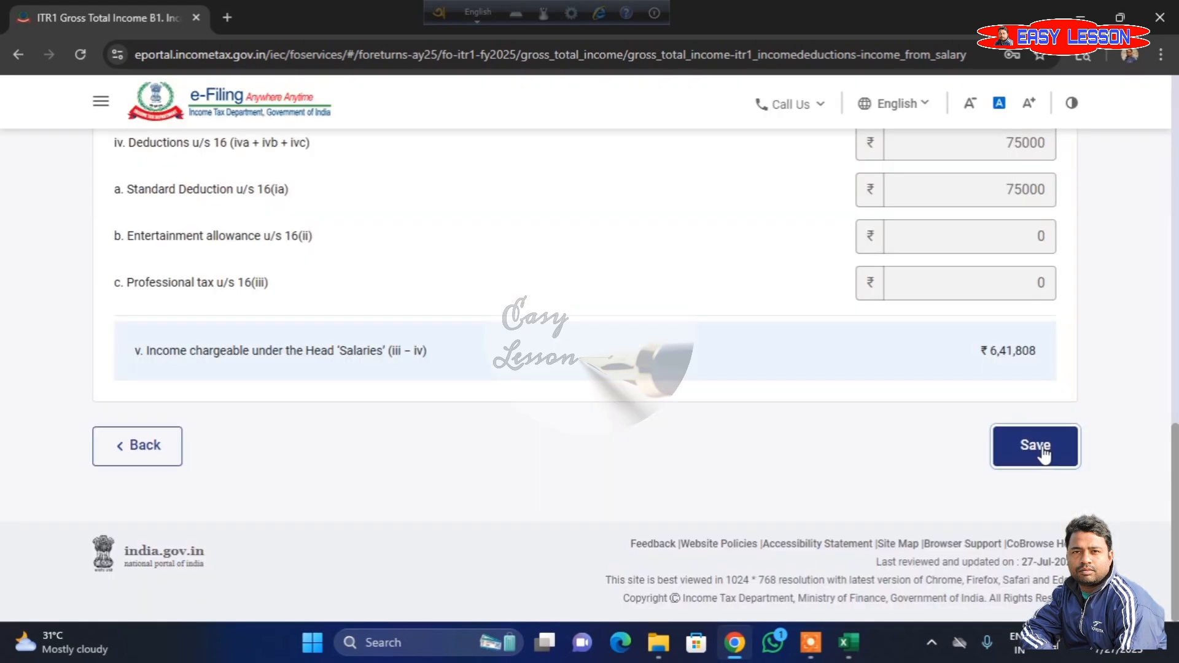
- Save the Income From Salary details and confirm the Gross Total Income section again
{"action": "left_click", "coordinate": [1034, 448]}
{"action": "scroll", "coordinate": [1038, 452], "scroll_direction": "up", "scroll_amount": 10}
{"action": "scroll", "coordinate": [933, 455], "scroll_direction": "down", "scroll_amount": 15}
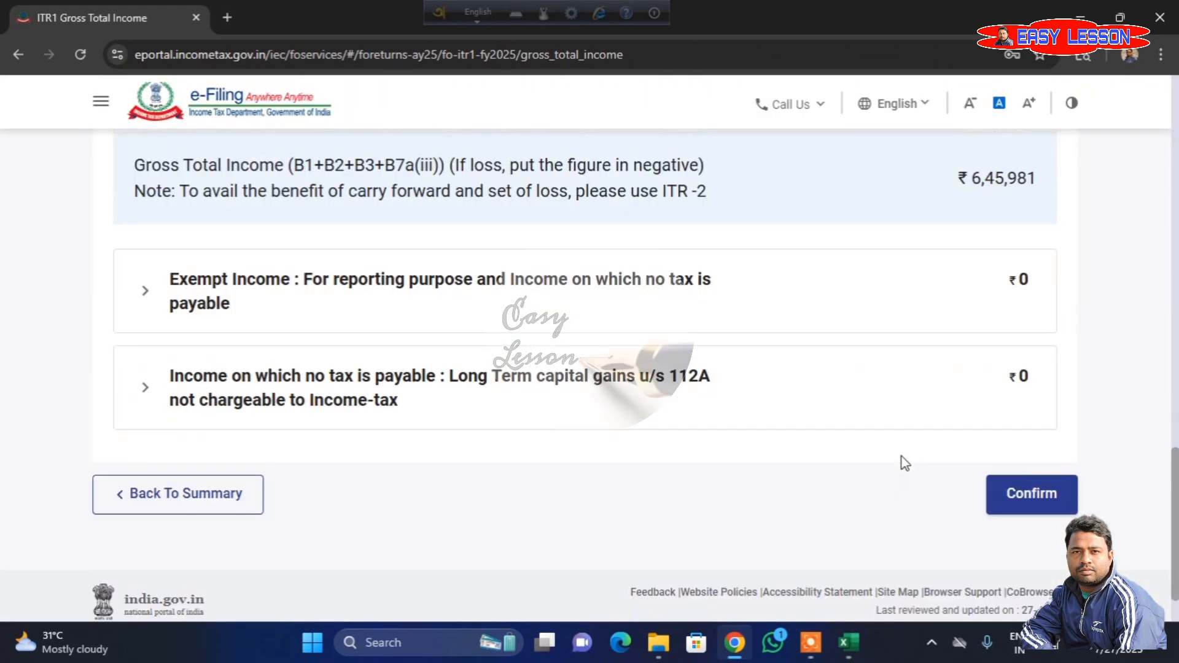
{"action": "left_click", "coordinate": [1015, 461]}
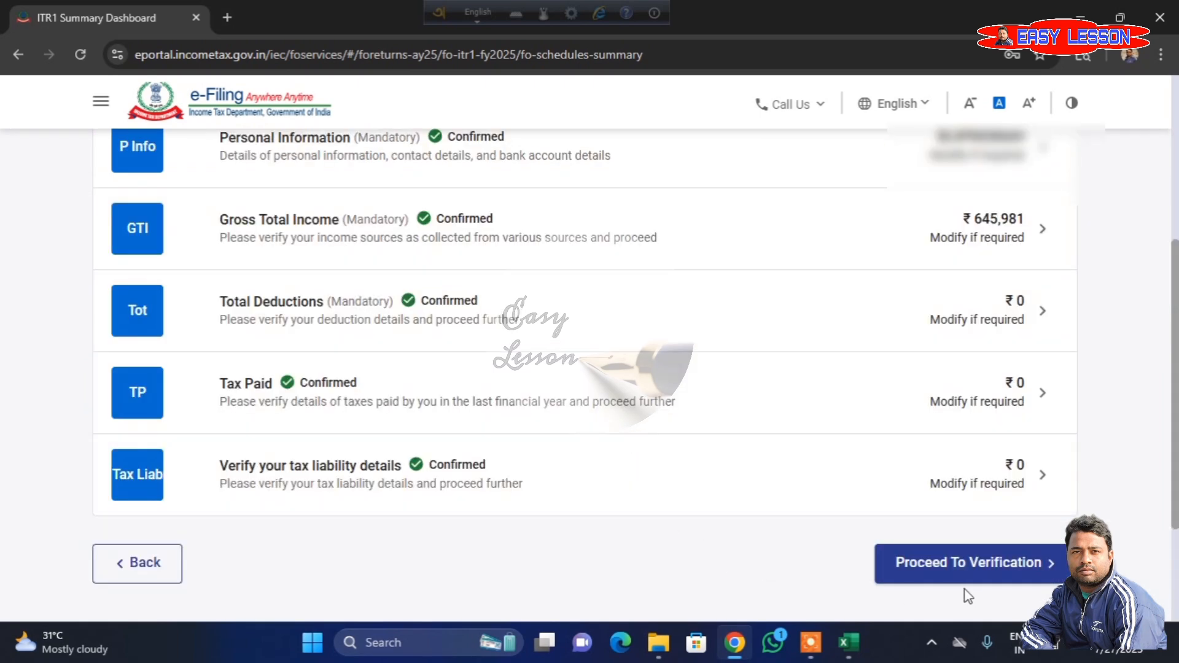
- Proceed to verification from the return summary, go through the tax summary, and reopen the preview and submit form
{"action": "left_click", "coordinate": [987, 559]}
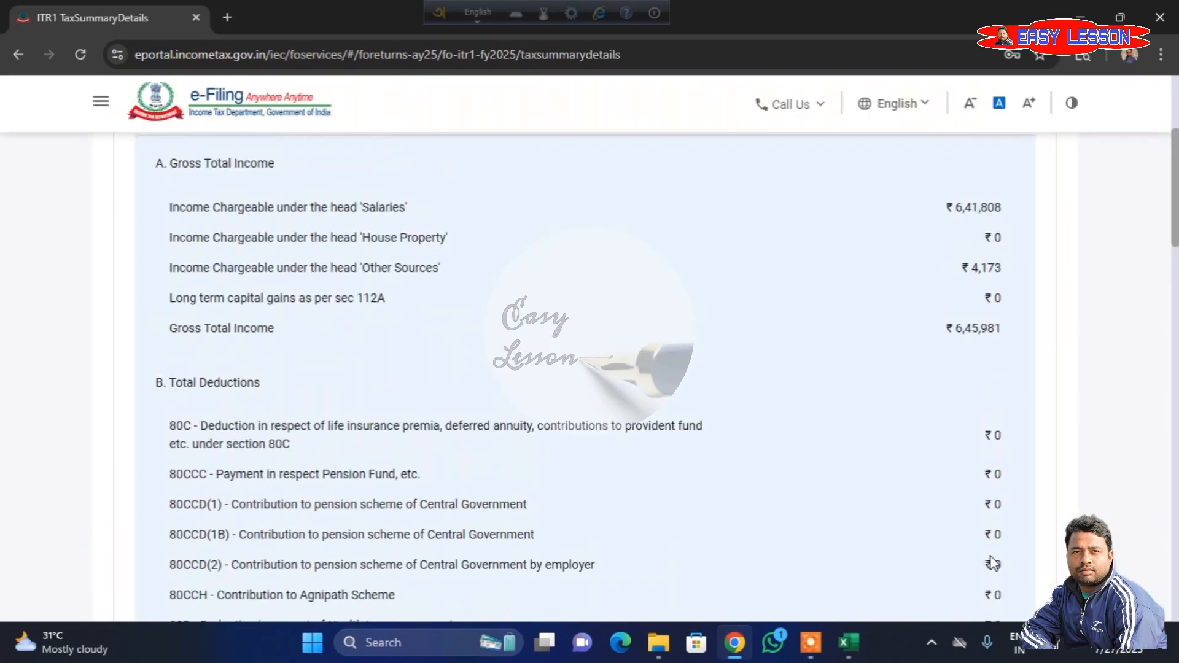
{"action": "scroll", "coordinate": [876, 533], "scroll_direction": "down", "scroll_amount": 15}
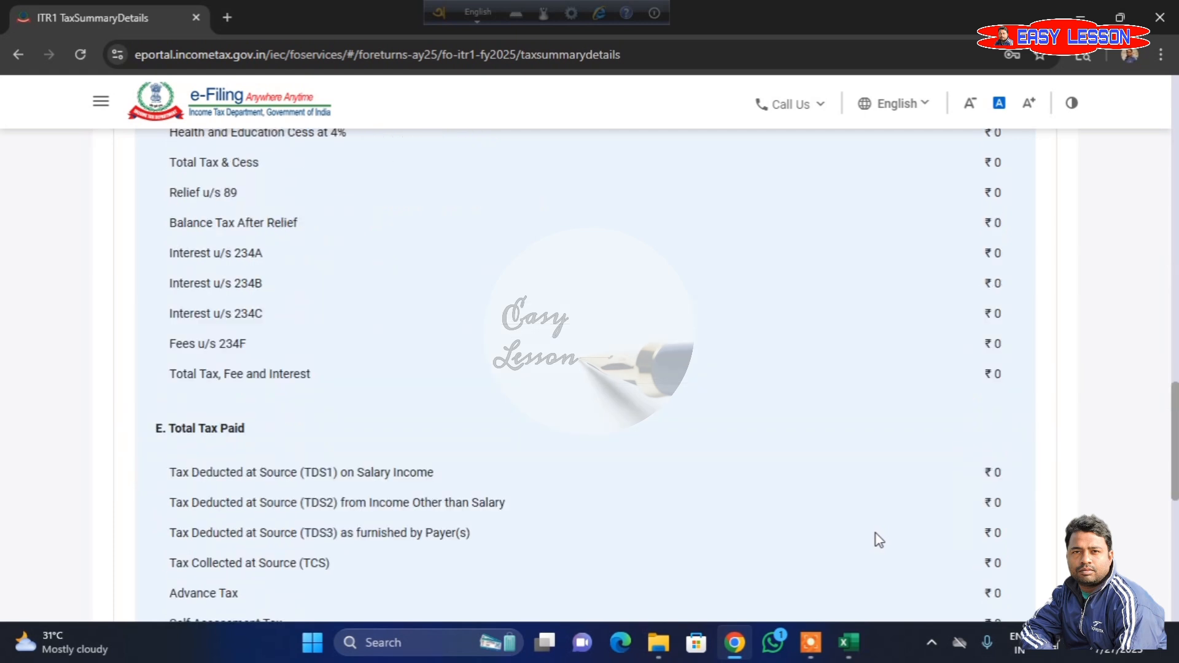
{"action": "scroll", "coordinate": [875, 533], "scroll_direction": "down", "scroll_amount": 6}
{"action": "left_click", "coordinate": [987, 448]}
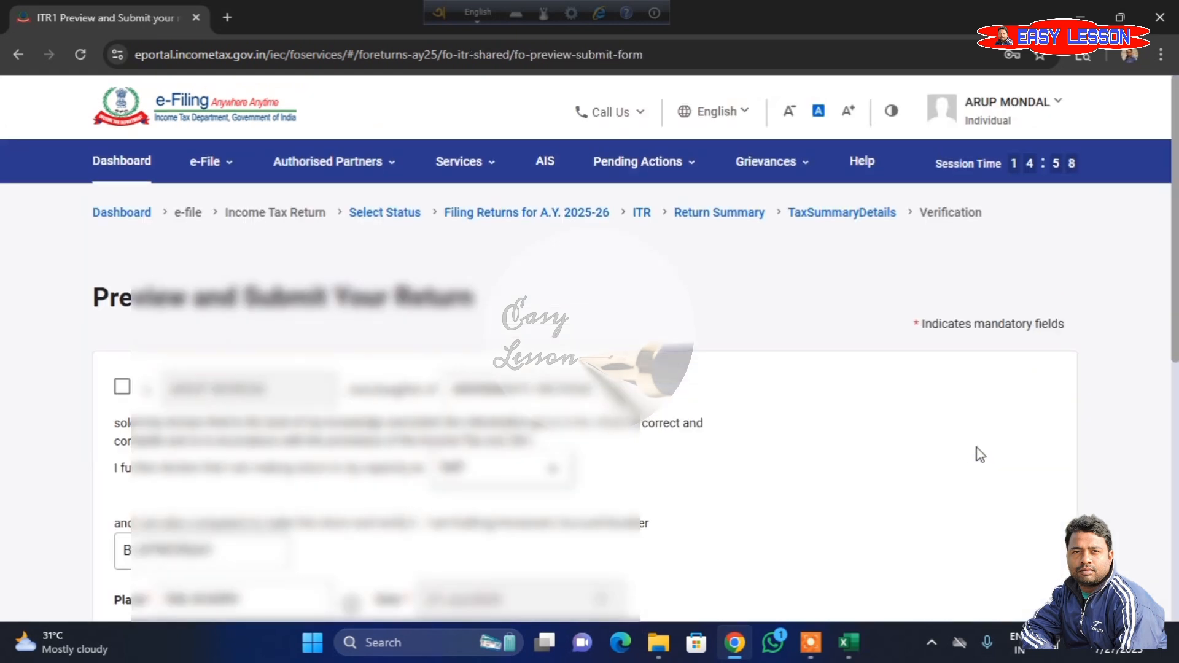
- Accept the declaration again and rerun the internal validation of the return
{"action": "left_click", "coordinate": [122, 387]}
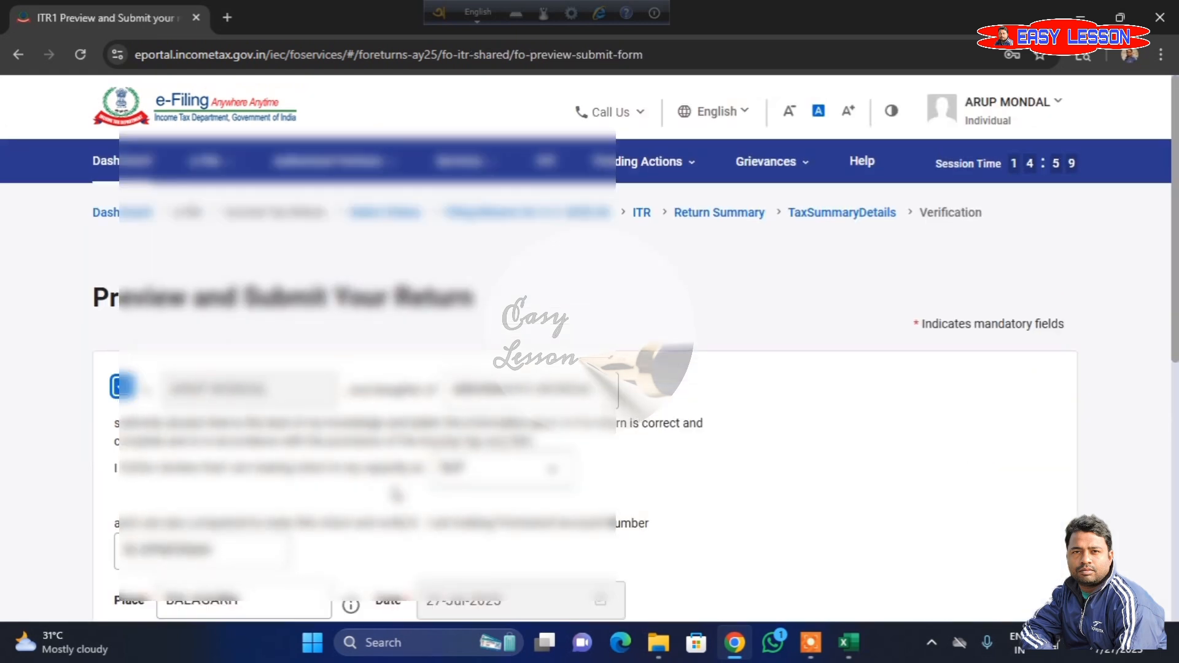
{"action": "scroll", "coordinate": [396, 494], "scroll_direction": "down", "scroll_amount": 10}
{"action": "left_click", "coordinate": [958, 435]}
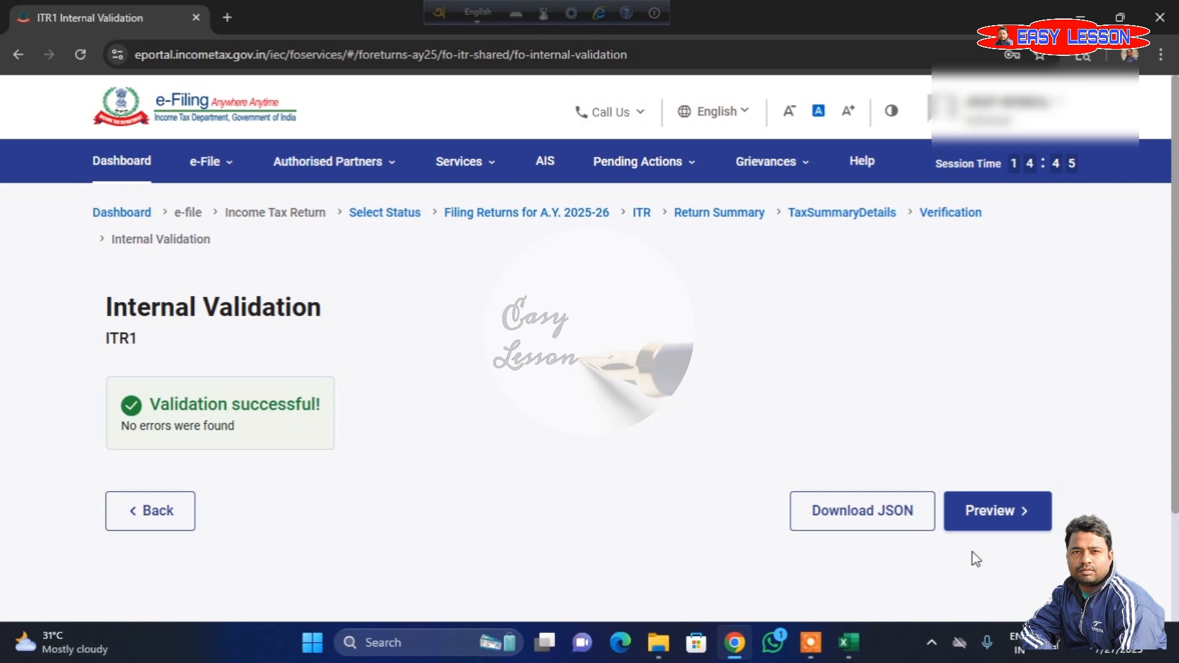
- Preview the return, review its personal information and bank details, and proceed to the upload level validation
{"action": "left_click", "coordinate": [1012, 518]}
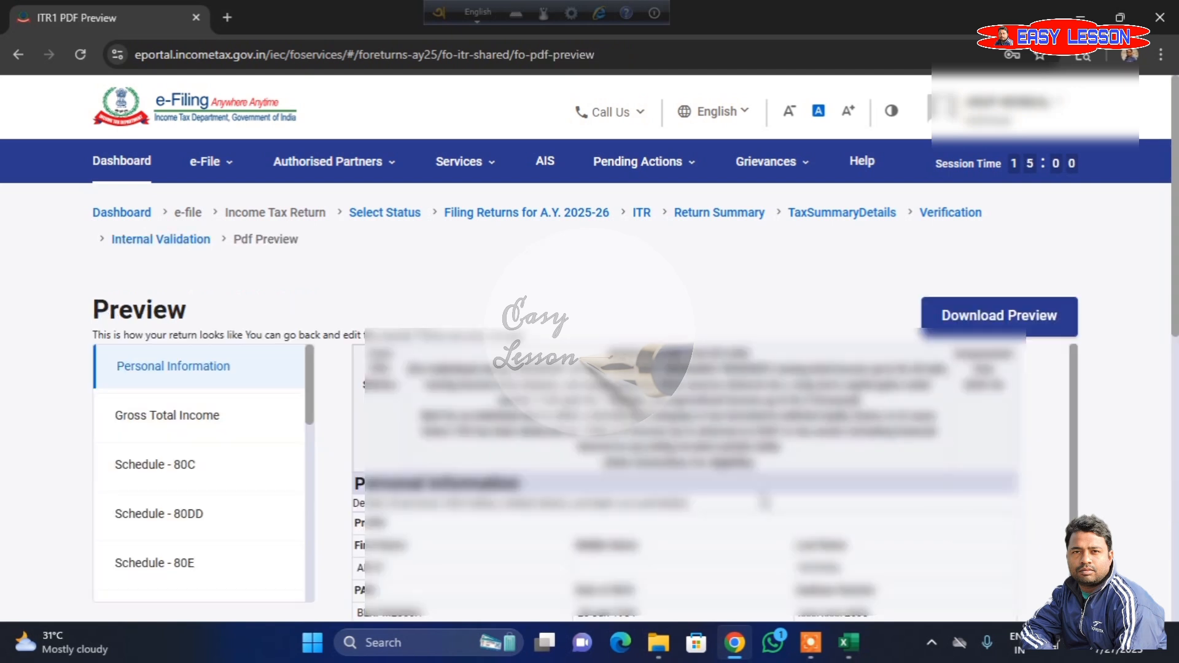
{"action": "scroll", "coordinate": [765, 502], "scroll_direction": "down", "scroll_amount": 3}
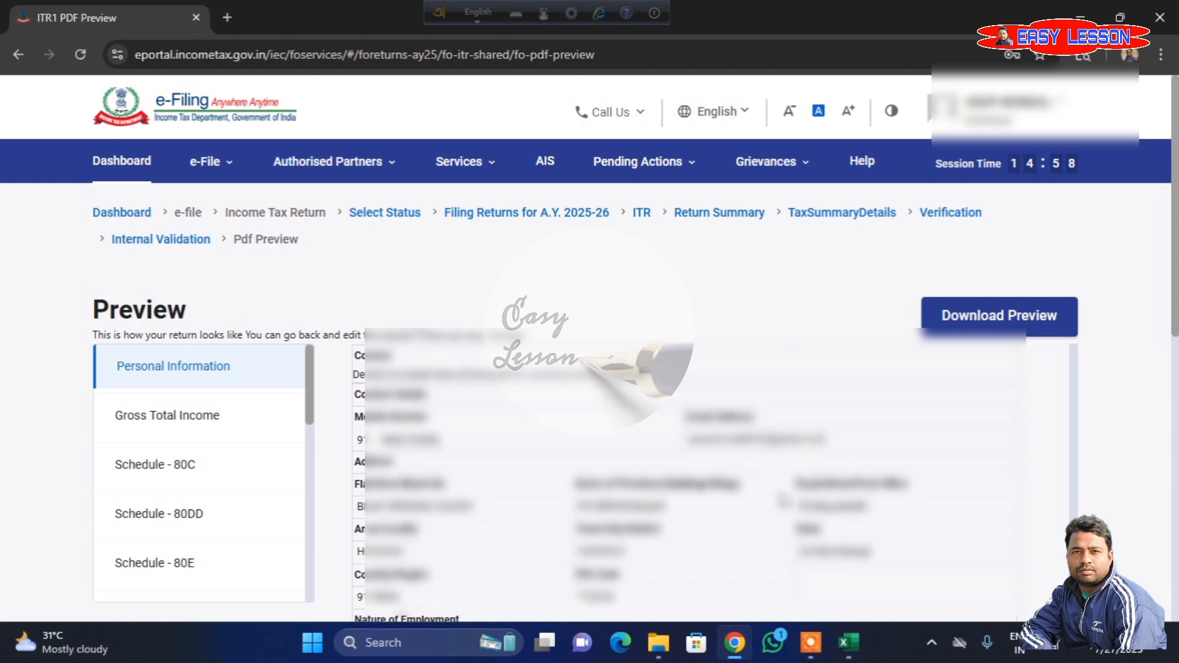
{"action": "scroll", "coordinate": [1139, 389], "scroll_direction": "down", "scroll_amount": 5}
{"action": "scroll", "coordinate": [1159, 420], "scroll_direction": "down", "scroll_amount": 2}
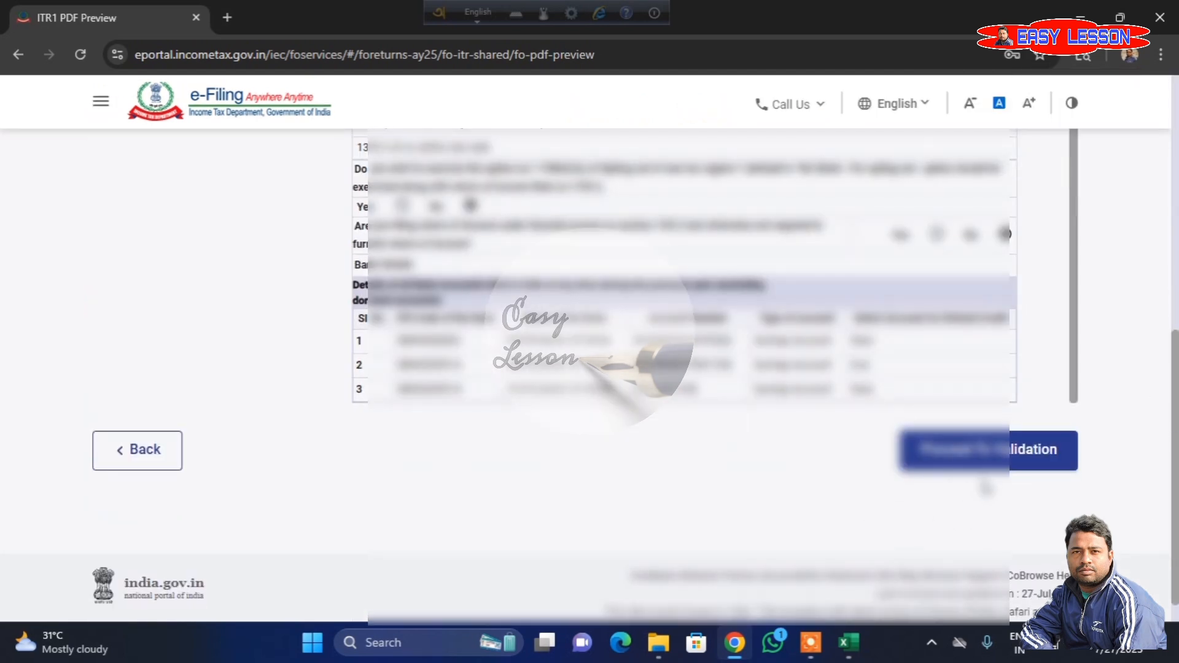
{"action": "left_click", "coordinate": [990, 459]}
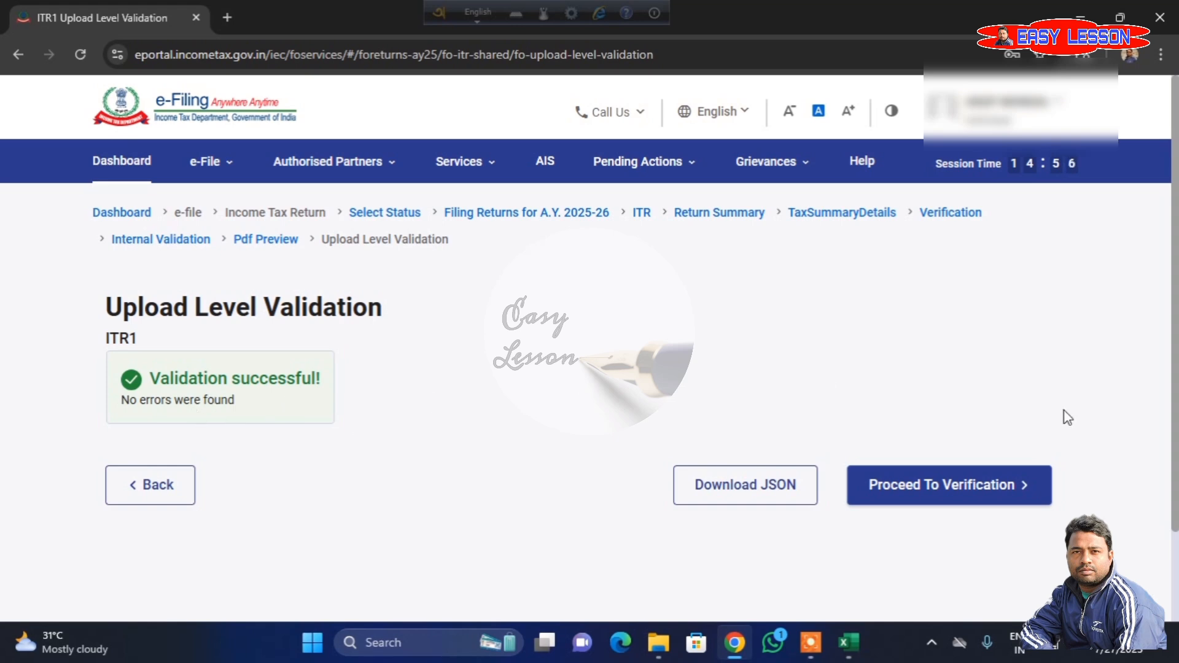
- Proceed to verification of the validated return and continue with the E-Verify Now method
{"action": "left_click", "coordinate": [982, 492]}
{"action": "scroll", "coordinate": [684, 448], "scroll_direction": "down", "scroll_amount": 2}
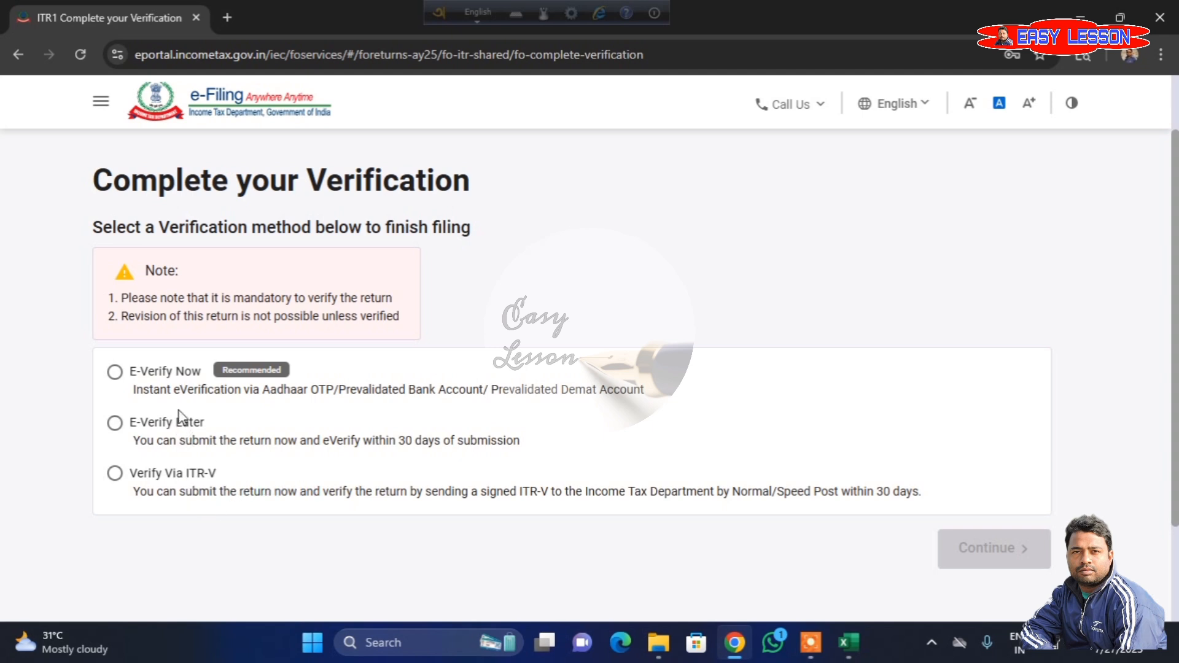
{"action": "left_click", "coordinate": [114, 373]}
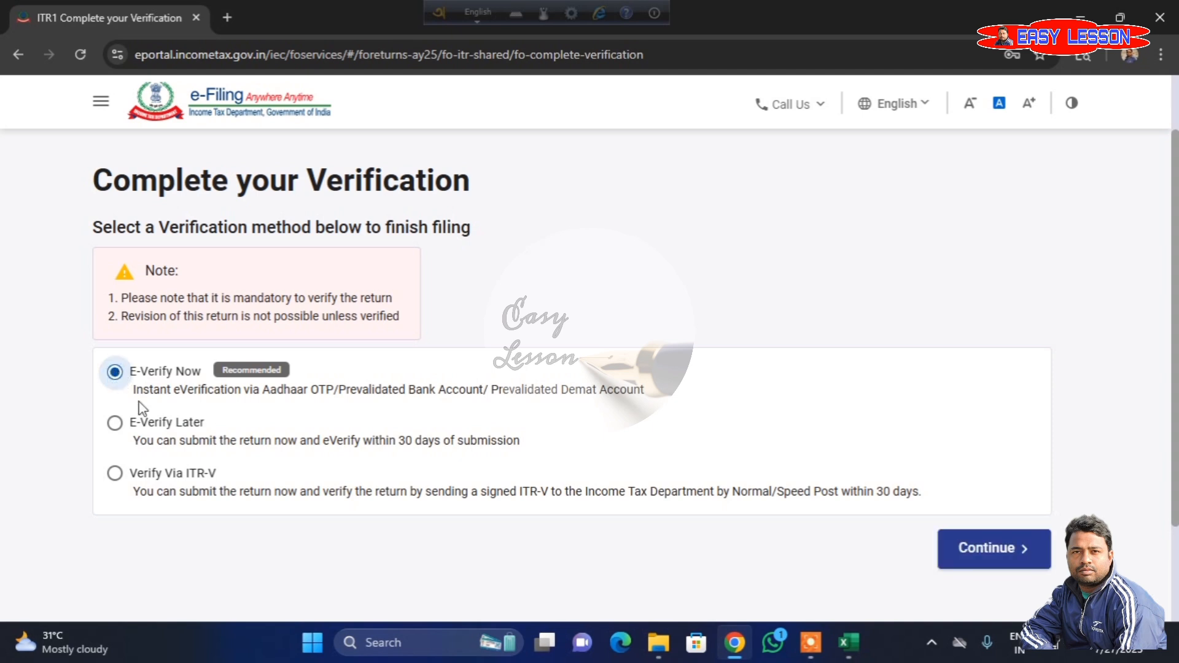
{"action": "left_click", "coordinate": [1022, 548]}
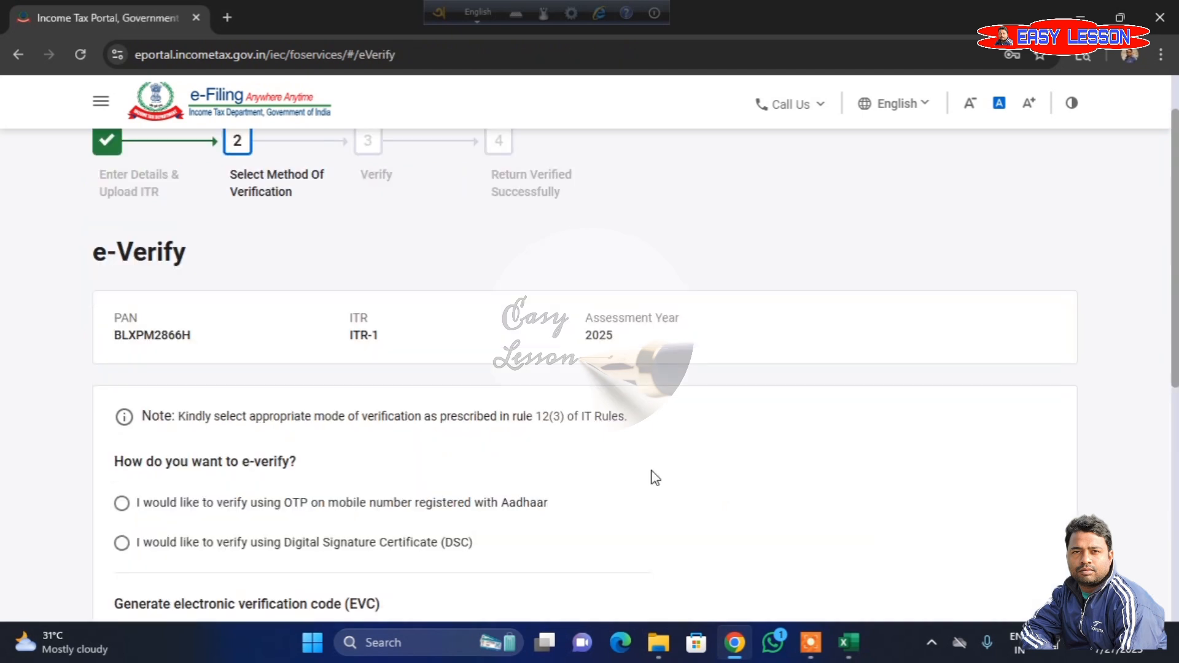
- Review the e-verification options and choose verification using OTP on the mobile number registered with Aadhaar
{"action": "scroll", "coordinate": [654, 478], "scroll_direction": "down", "scroll_amount": 1}
{"action": "scroll", "coordinate": [655, 478], "scroll_direction": "down", "scroll_amount": 2}
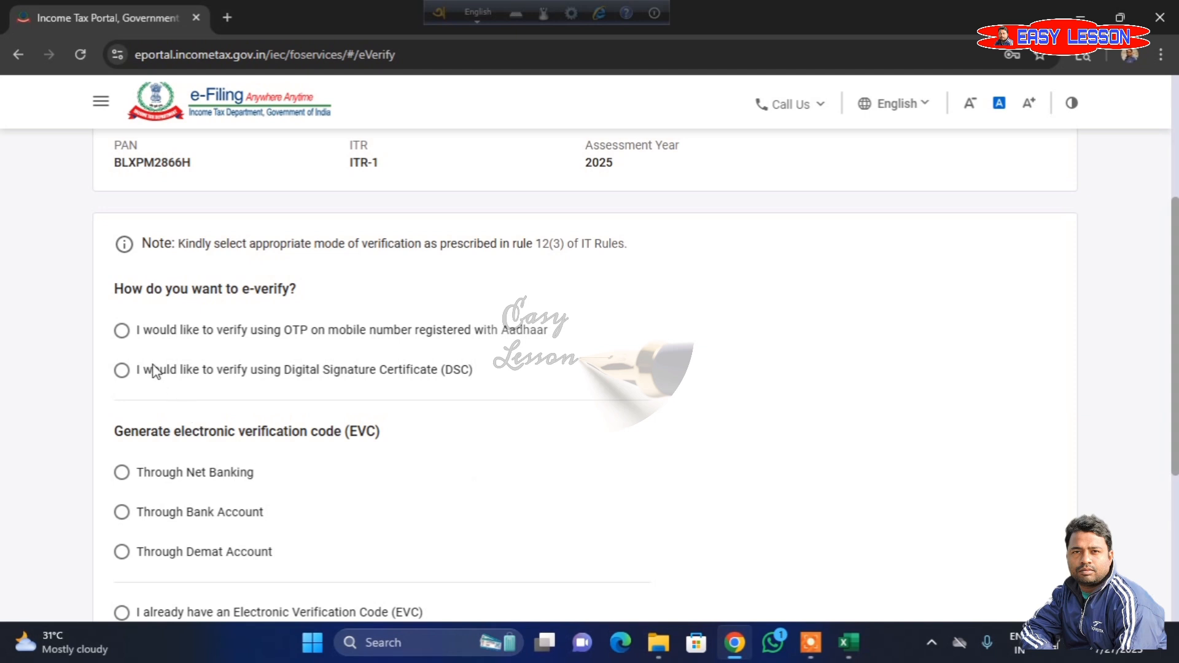
{"action": "left_click", "coordinate": [125, 333]}
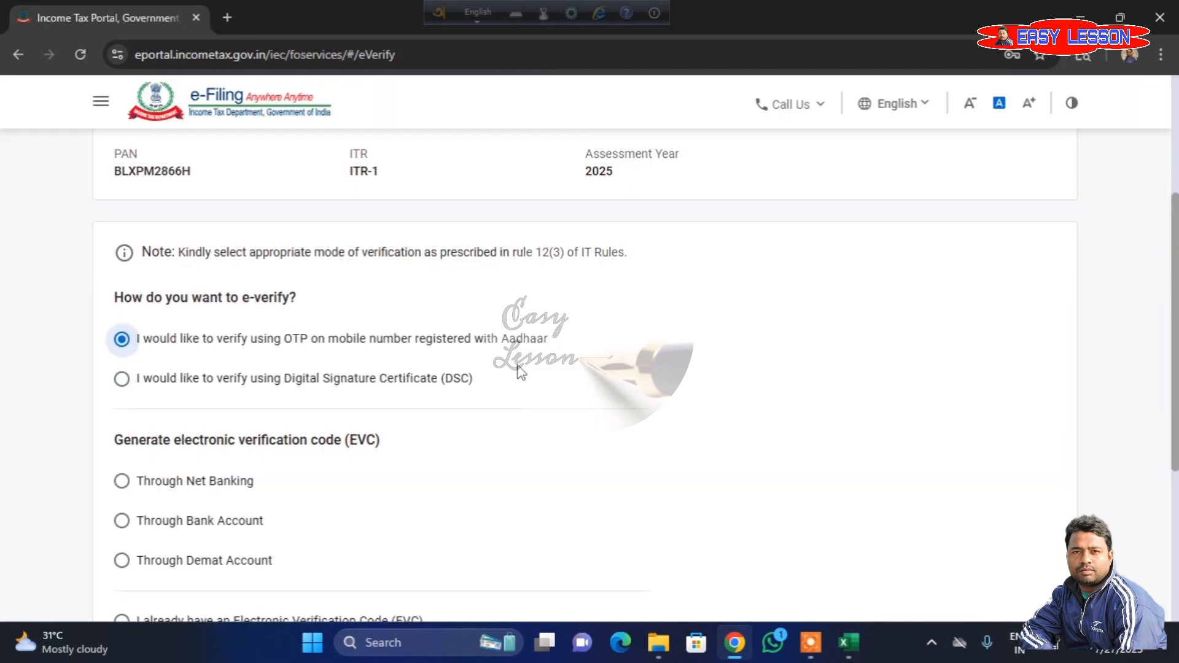
- Continue with the selected e-verification method, agree to validate the Aadhaar details and generate the Aadhaar OTP
{"action": "scroll", "coordinate": [520, 370], "scroll_direction": "down", "scroll_amount": 5}
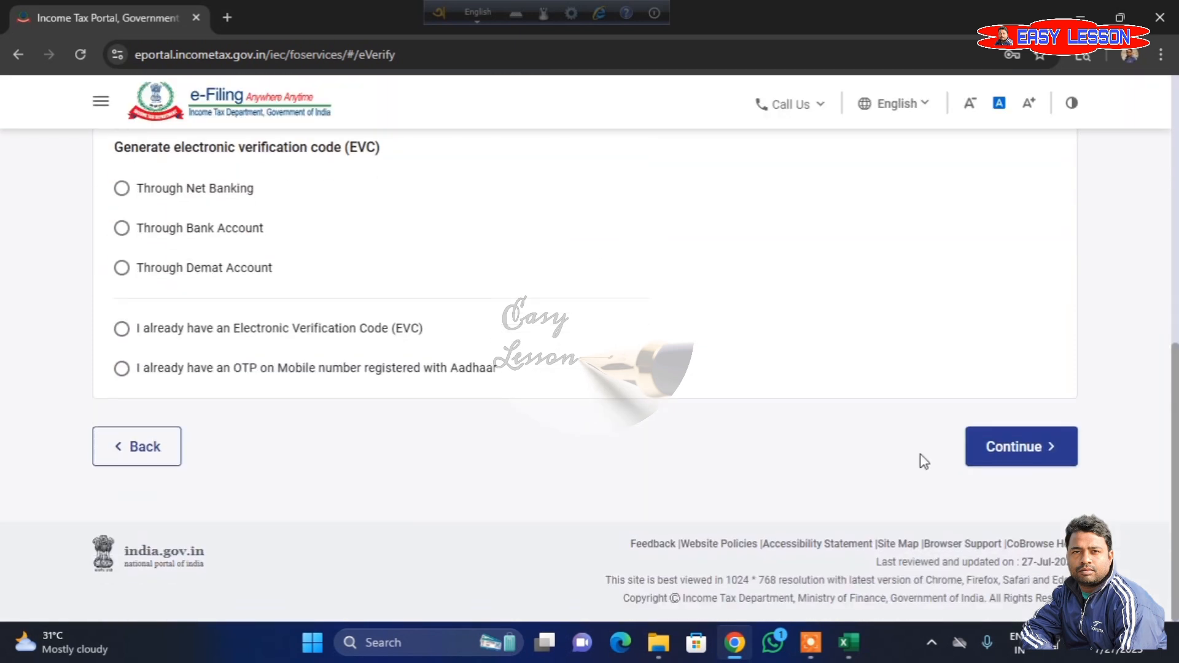
{"action": "left_click", "coordinate": [1021, 447]}
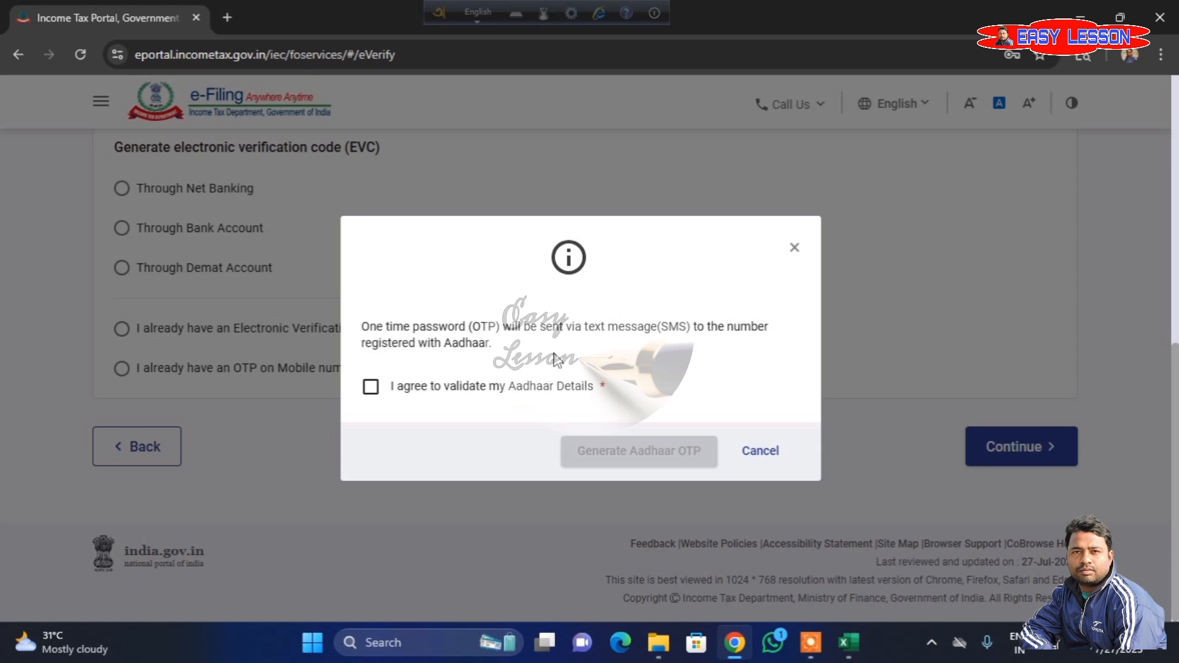
{"action": "left_click", "coordinate": [372, 387]}
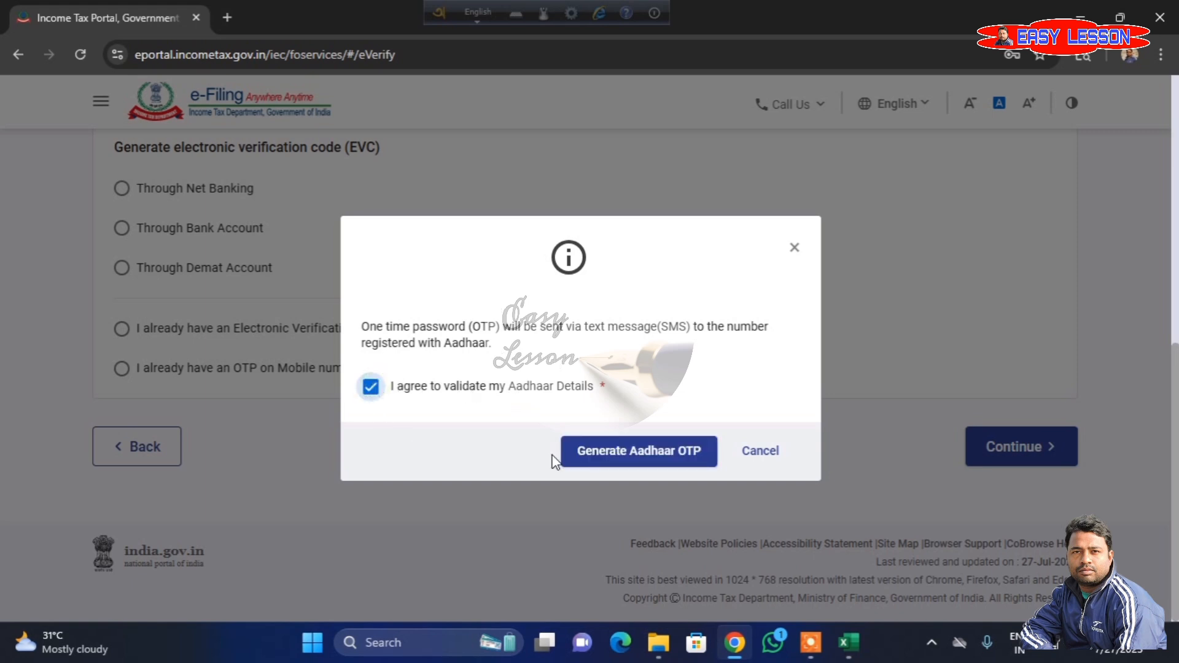
{"action": "left_click", "coordinate": [632, 452]}
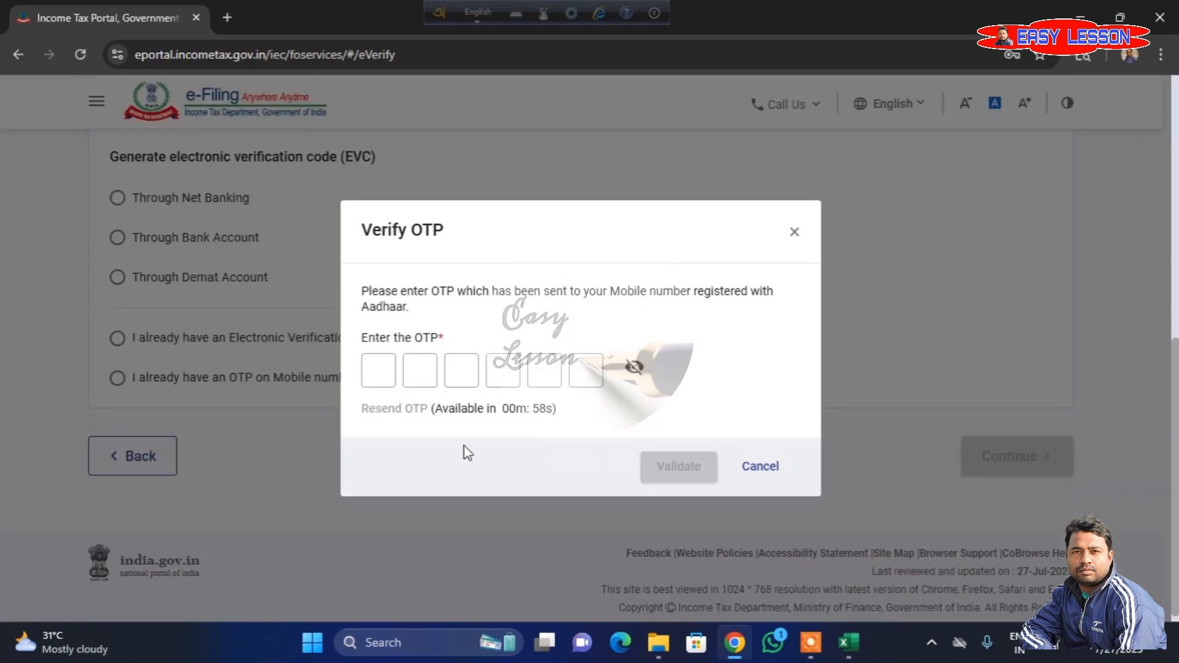
- Enter and validate the OTP sent to the Aadhaar-registered mobile number, and submit the return through to the E-Verify Now page
{"action": "left_click", "coordinate": [383, 379]}
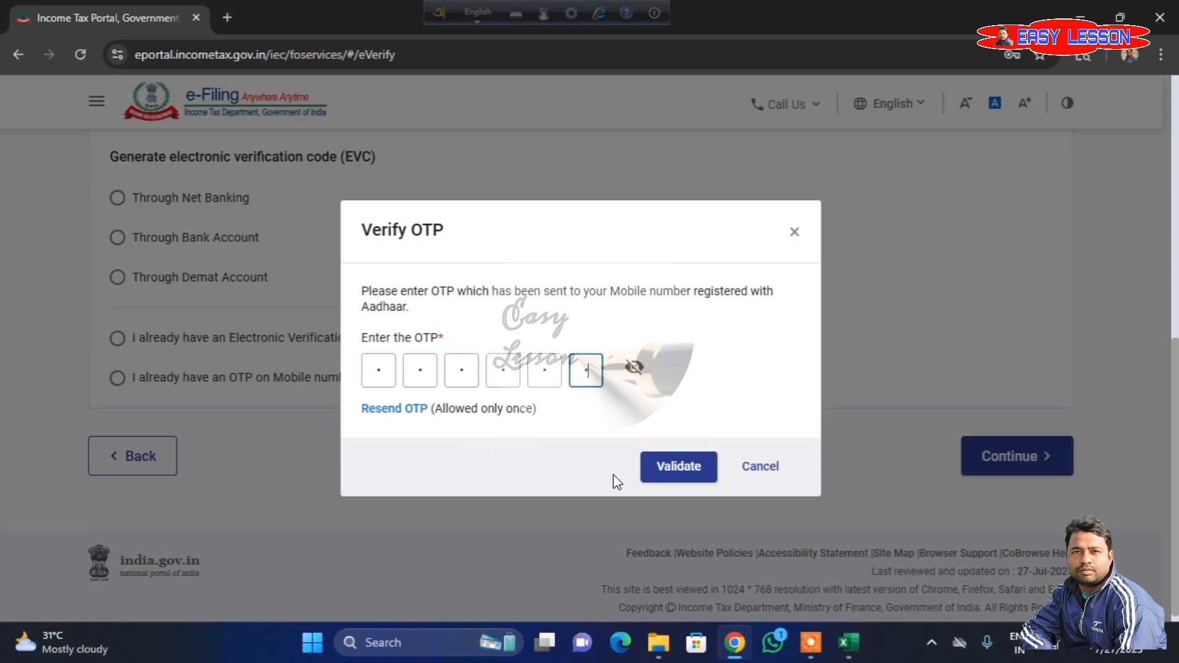
{"action": "left_click", "coordinate": [678, 468]}
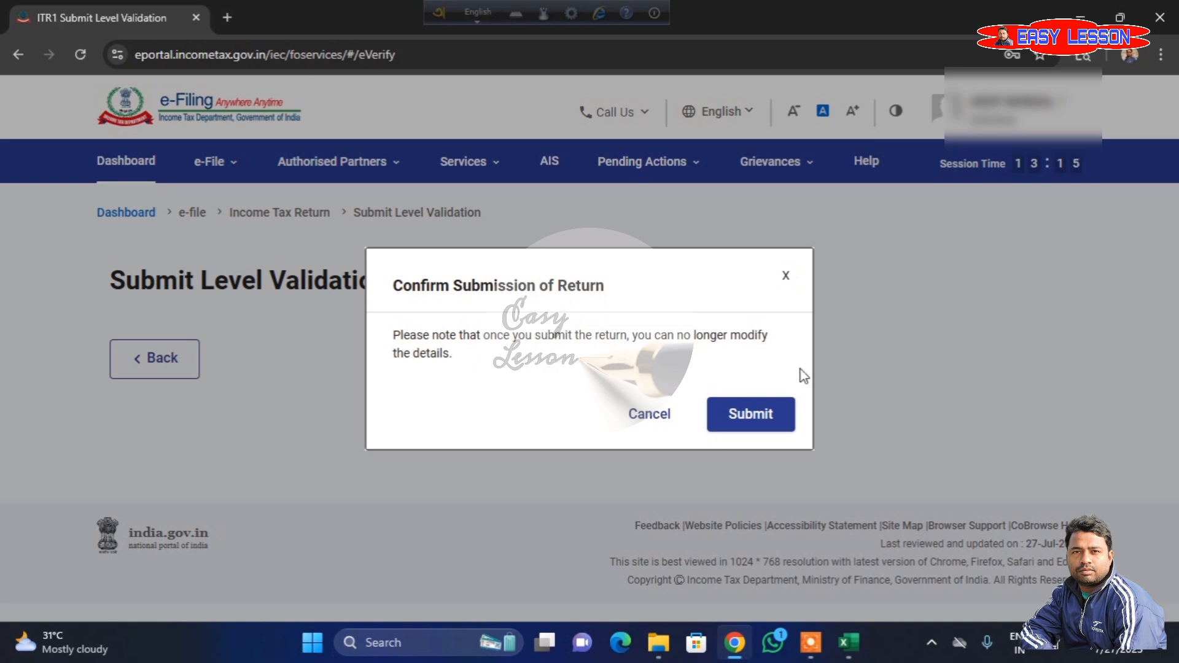
{"action": "left_click", "coordinate": [745, 424]}
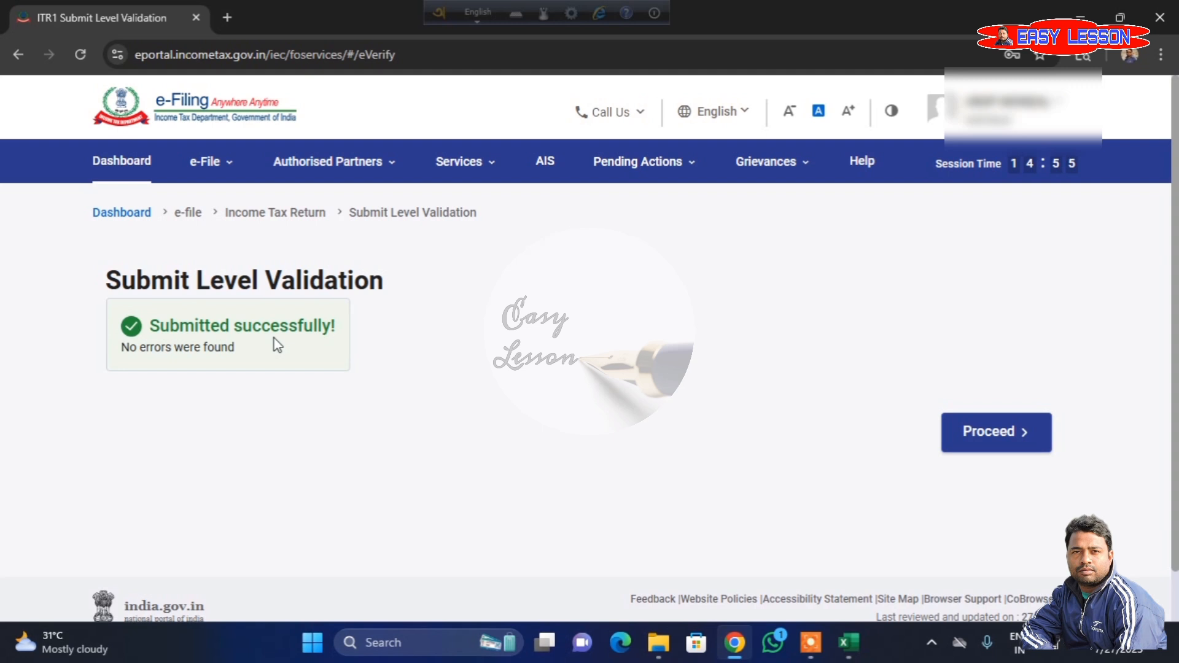
{"action": "left_click", "coordinate": [987, 444]}
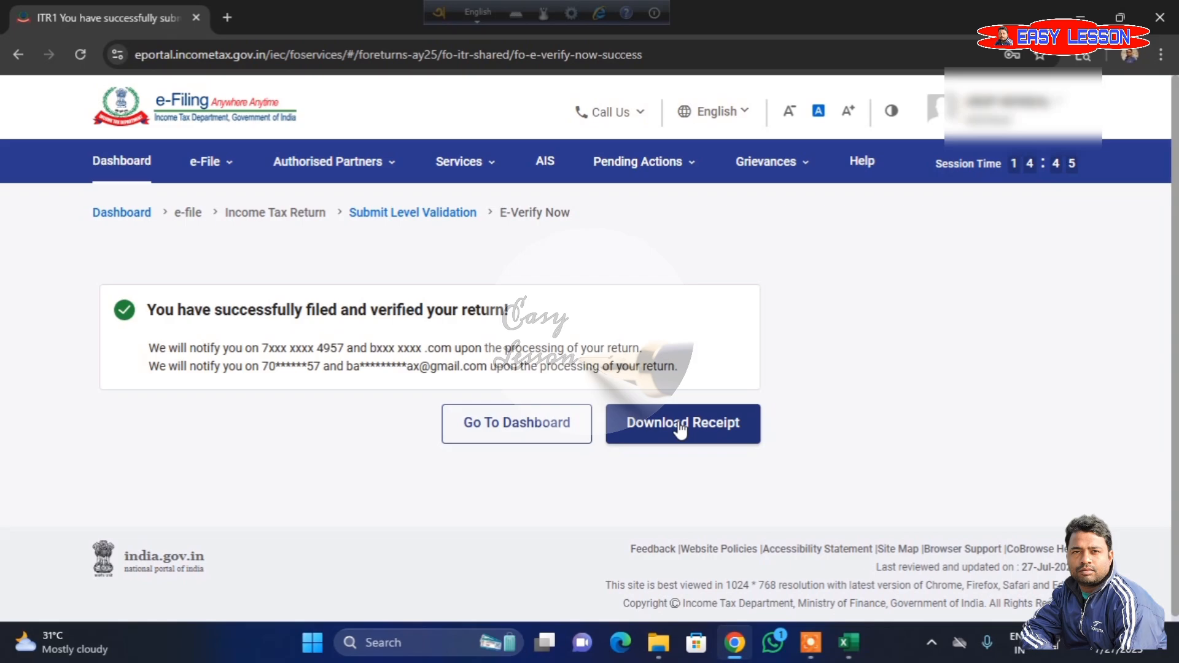
- Download the receipt of the filed return and review the acknowledgement PDF down to its end
{"action": "left_click", "coordinate": [679, 429]}
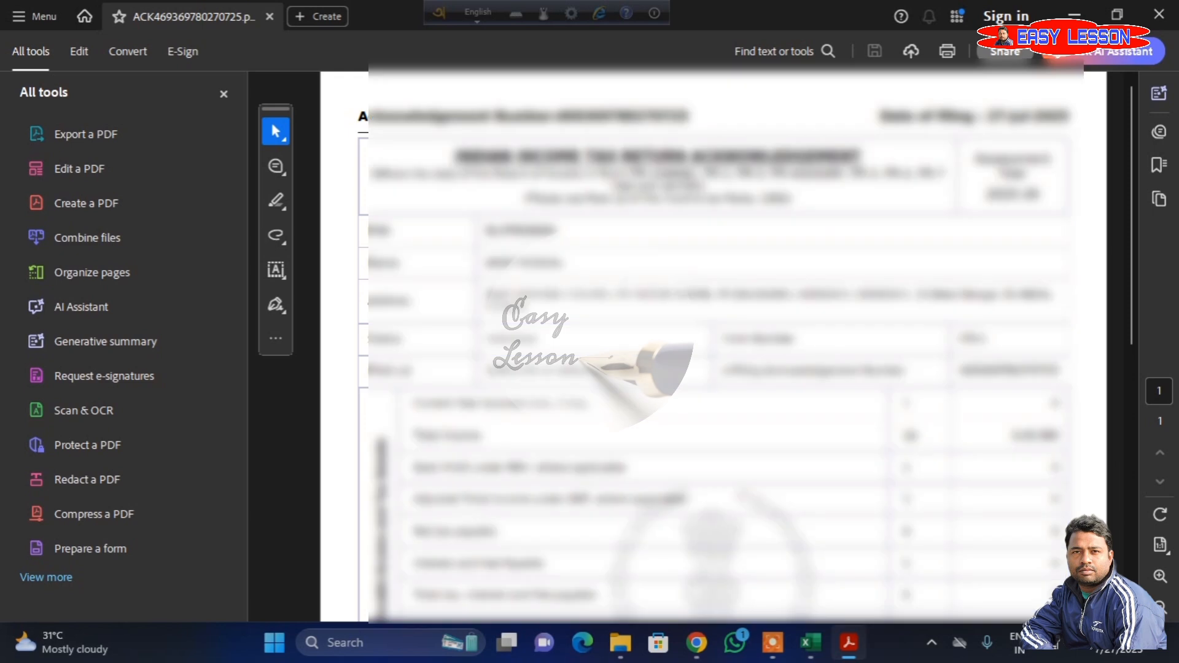
{"action": "scroll", "coordinate": [763, 257], "scroll_direction": "down", "scroll_amount": 1}
{"action": "scroll", "coordinate": [809, 553], "scroll_direction": "down", "scroll_amount": 10}
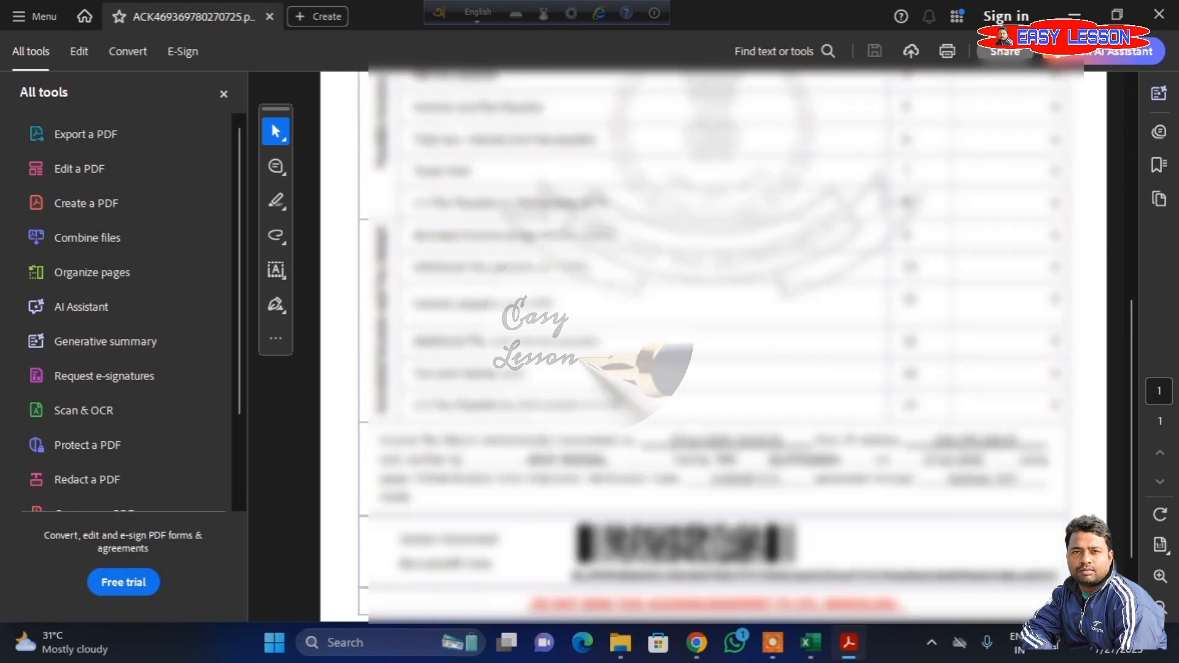